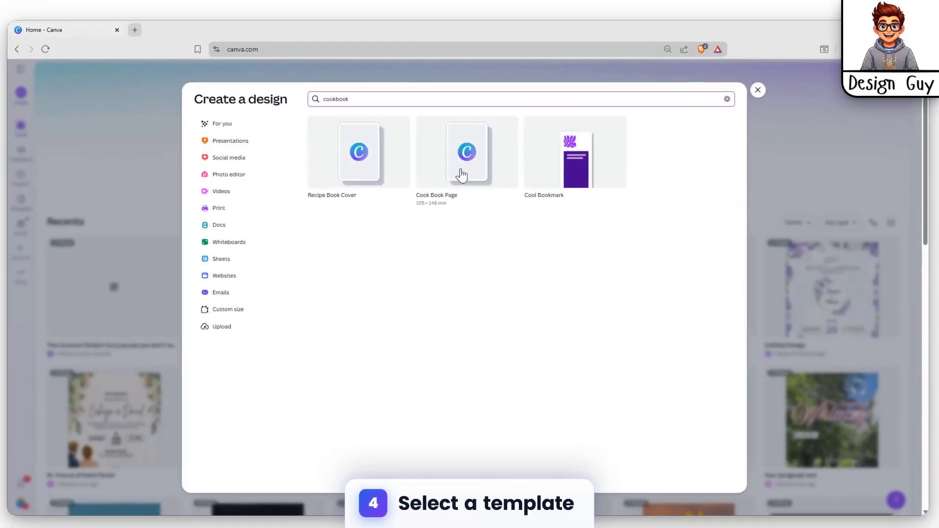
- Create a Cook Book Page design of 105 x 148 mm and apply the Chickpea stew recipe template to its page
click(460, 174)
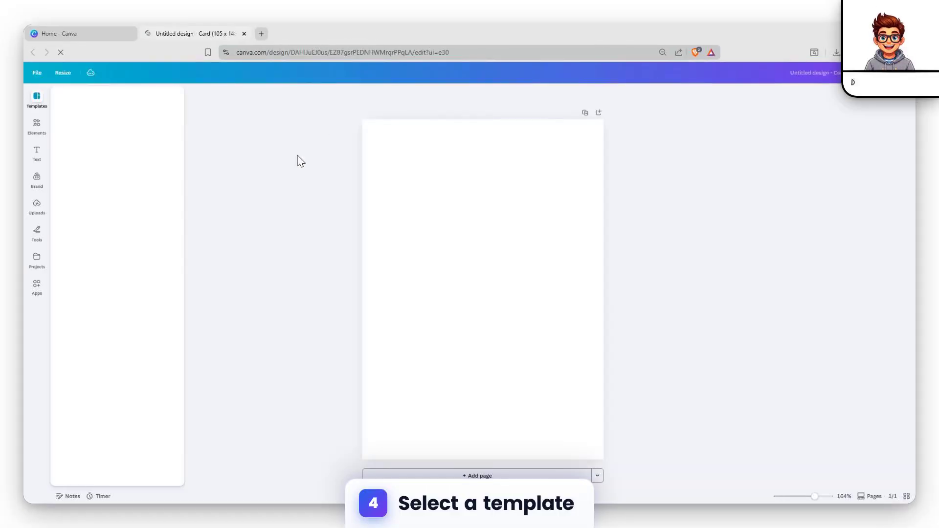
scroll(114, 313, down, 4)
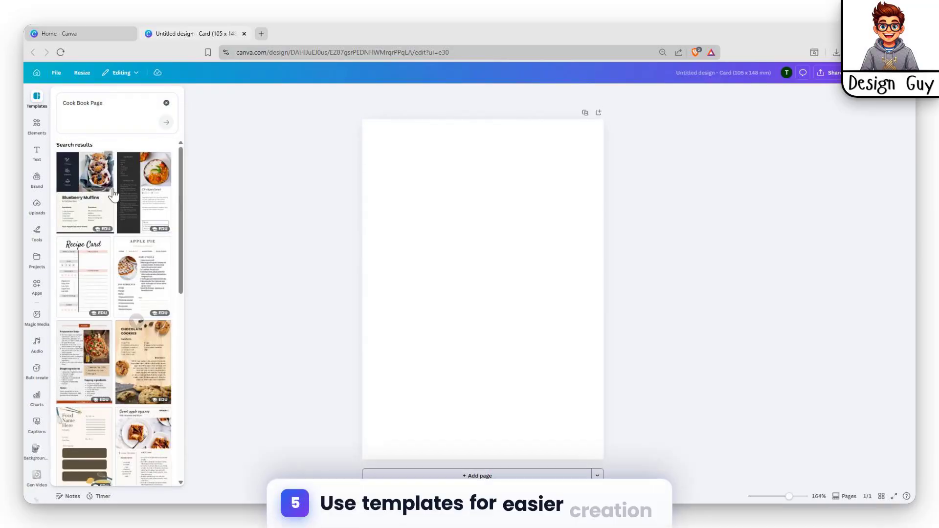
scroll(130, 284, down, 5)
scroll(130, 284, down, 10)
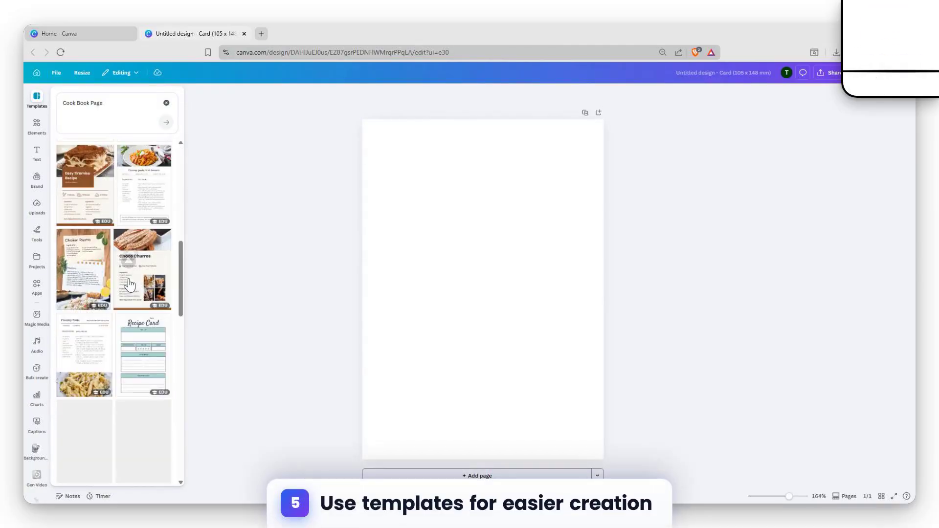
scroll(126, 321, down, 2)
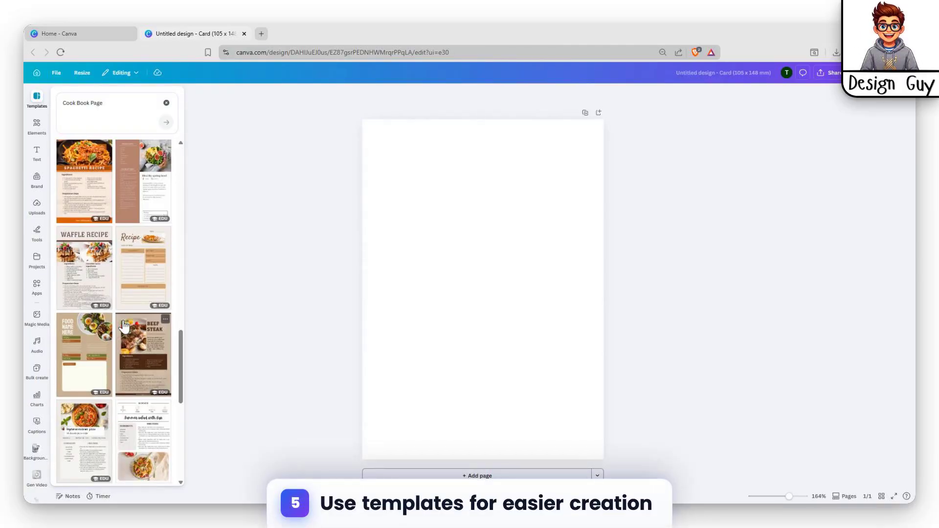
scroll(124, 328, down, 10)
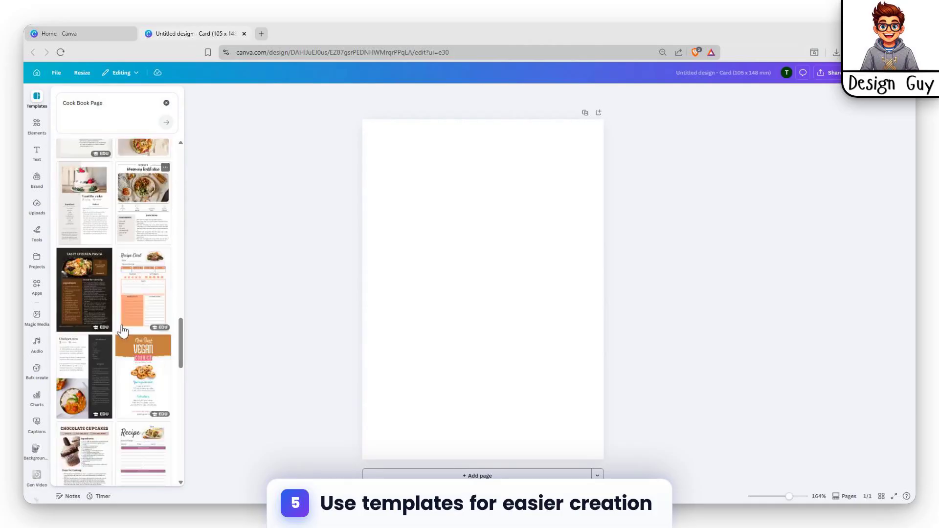
scroll(123, 338, down, 10)
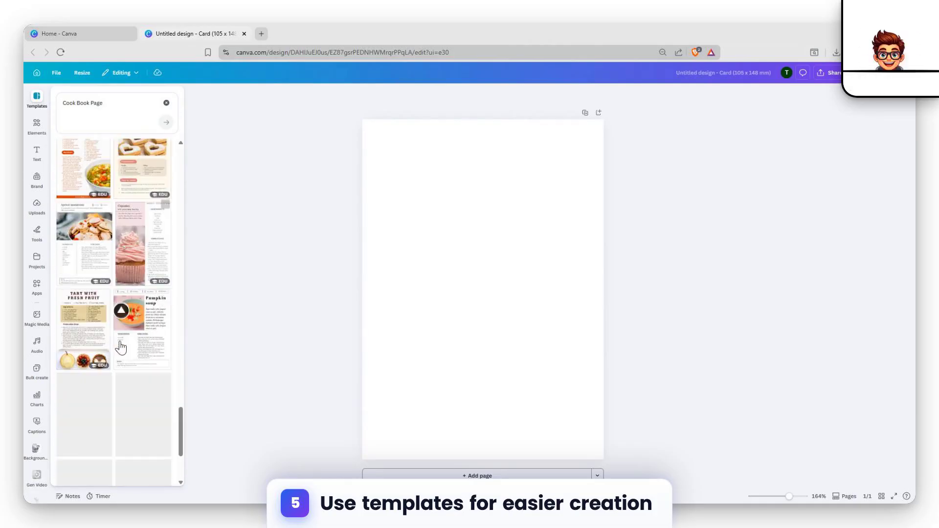
scroll(98, 372, down, 5)
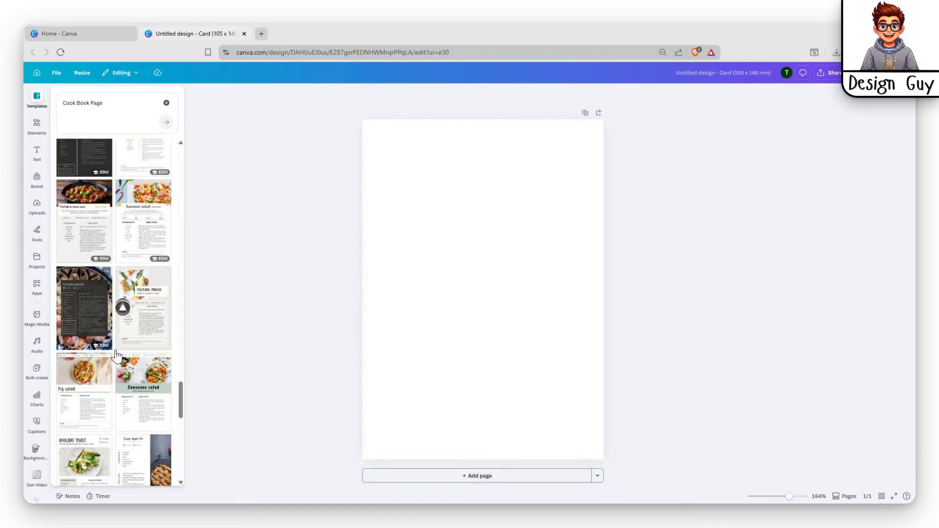
scroll(127, 217, down, 5)
scroll(139, 290, up, 2)
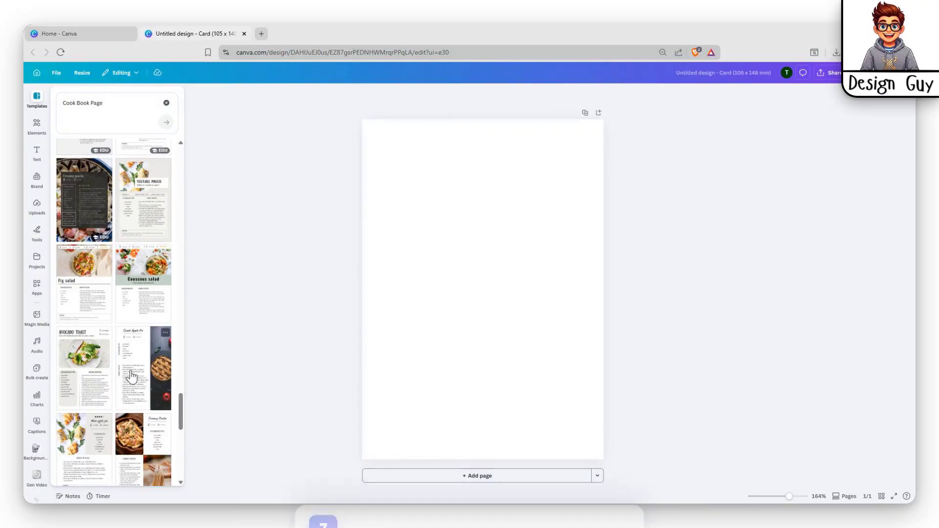
scroll(117, 387, down, 4)
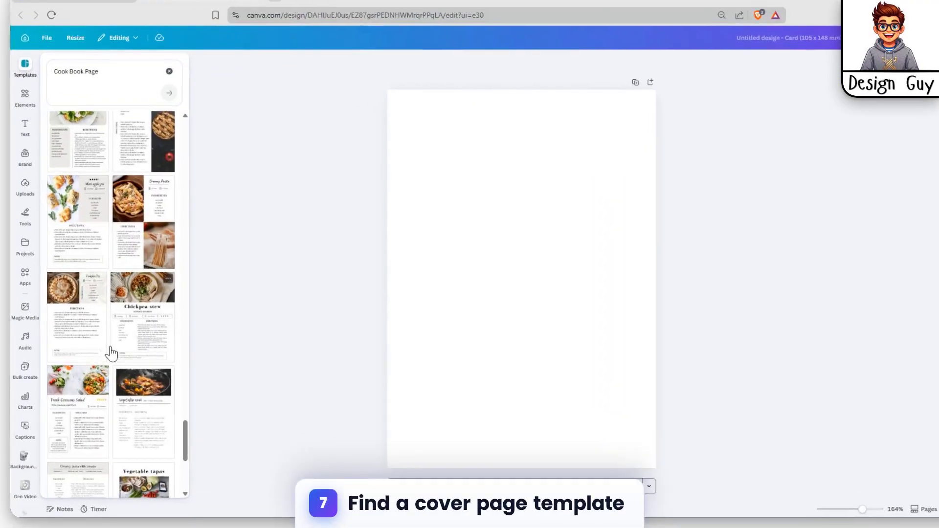
click(143, 340)
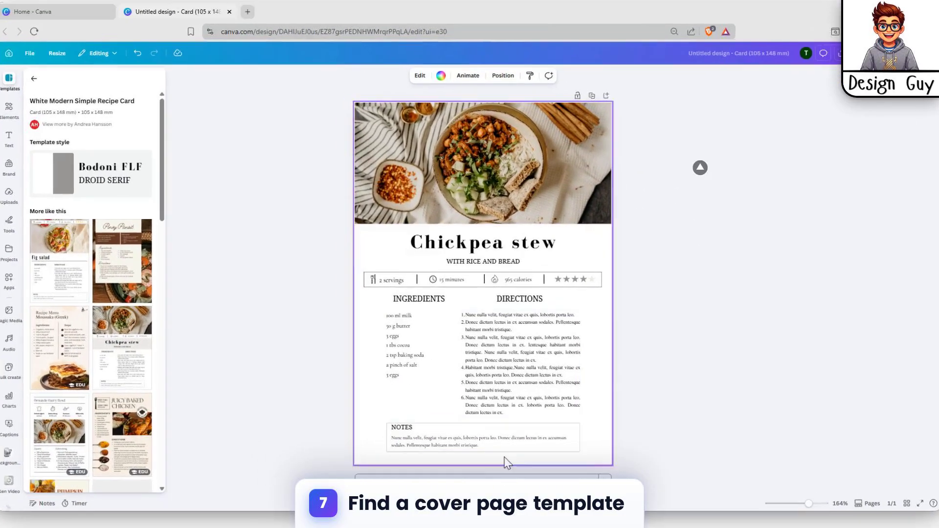
- Add a second page and replace the first page's layout with the Moussaka (Greek) recipe template
click(494, 476)
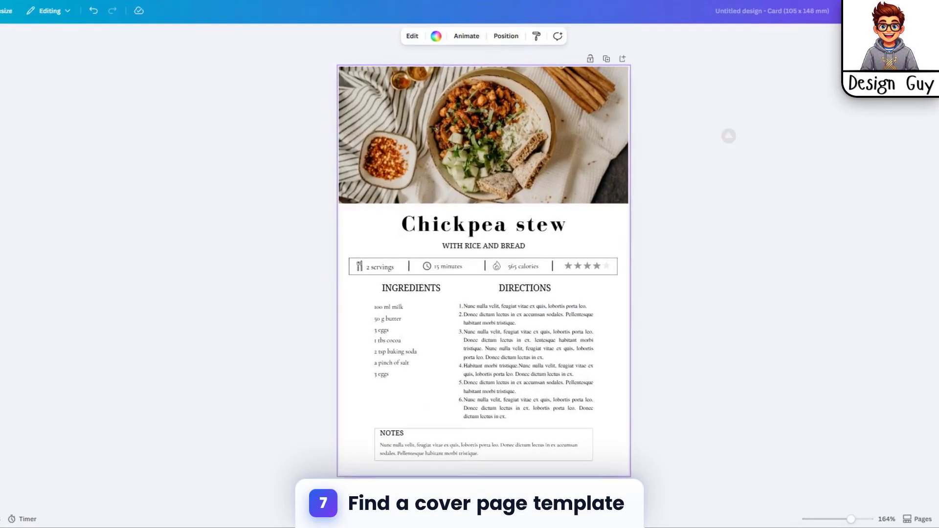
scroll(700, 221, up, 4)
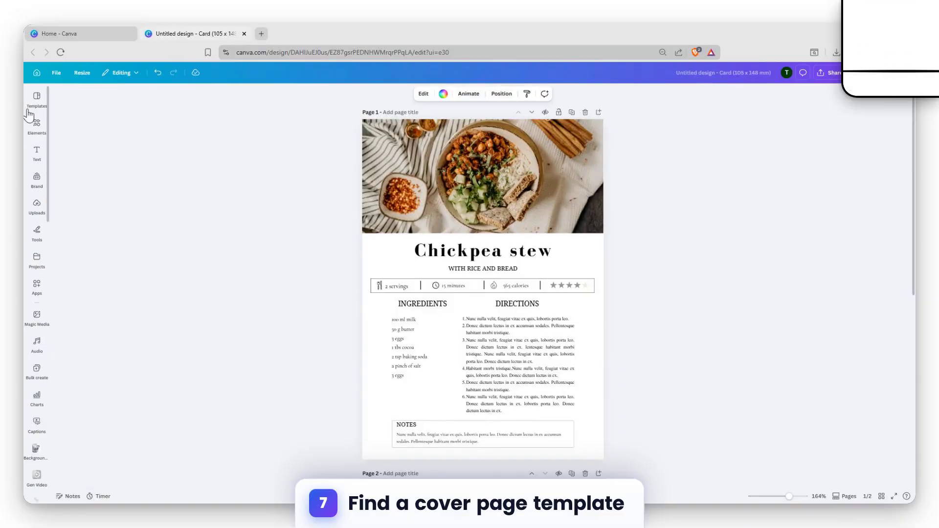
mouse_move(24, 118)
mouse_move(37, 102)
scroll(96, 185, down, 3)
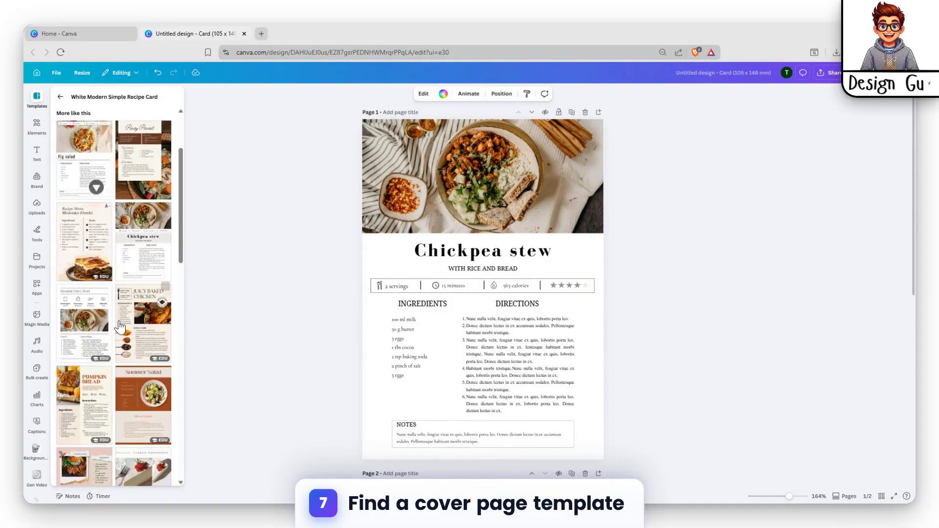
click(84, 249)
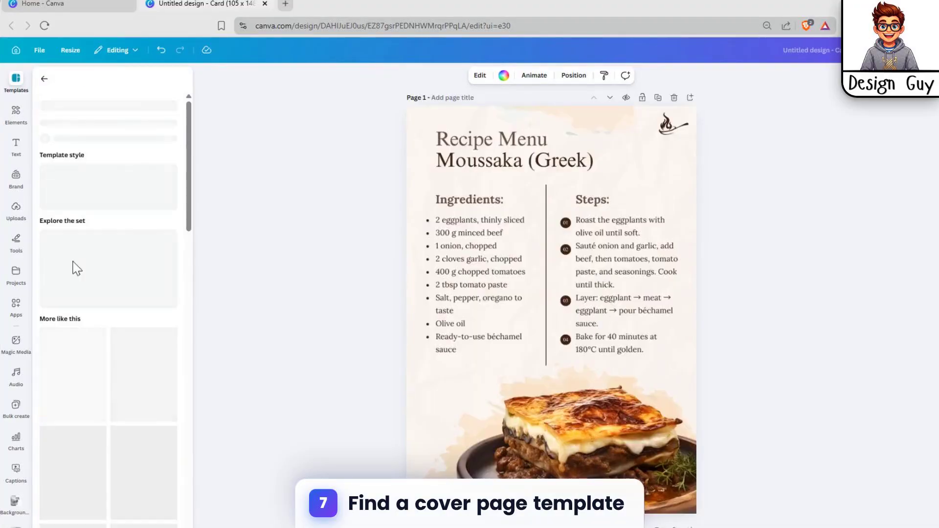
- Apply the Tiramisu maison recipe template to the blank second page
click(684, 216)
scroll(665, 275, down, 5)
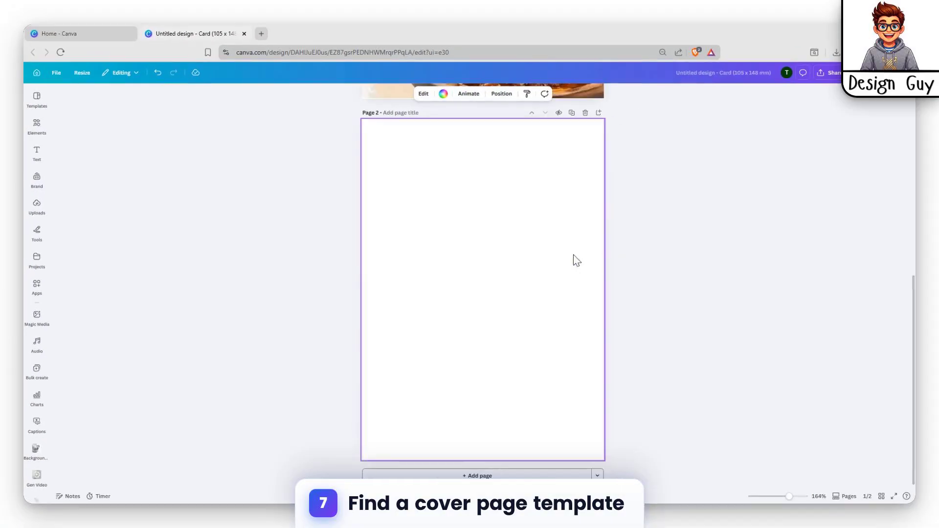
scroll(681, 224, up, 5)
scroll(654, 261, down, 5)
click(474, 248)
scroll(545, 268, down, 1)
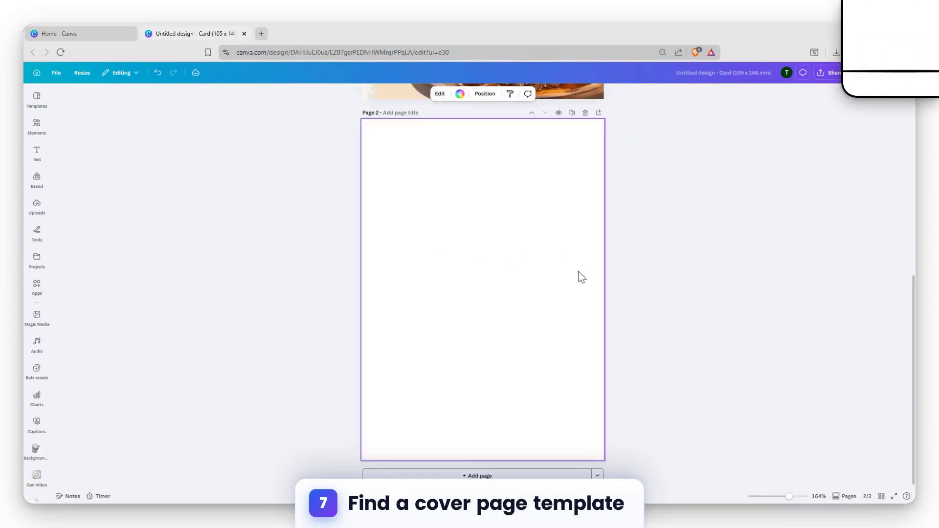
click(37, 126)
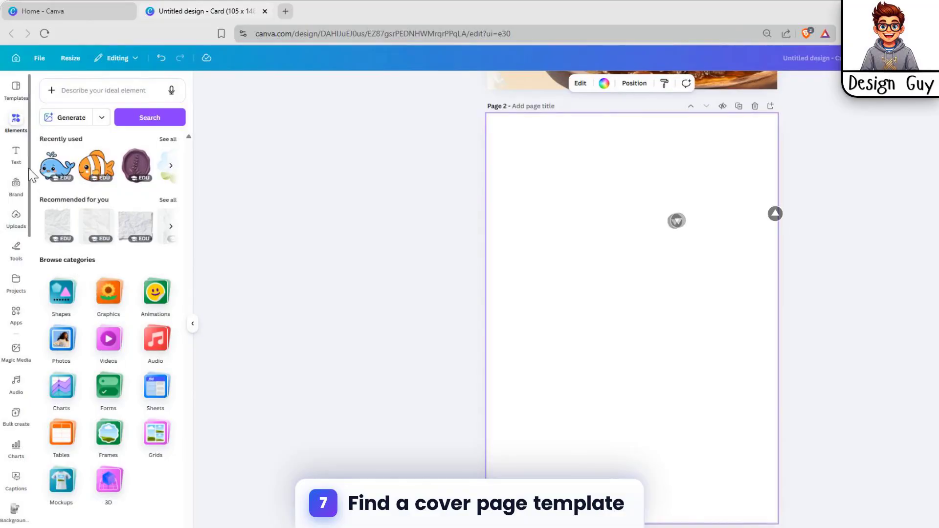
click(15, 91)
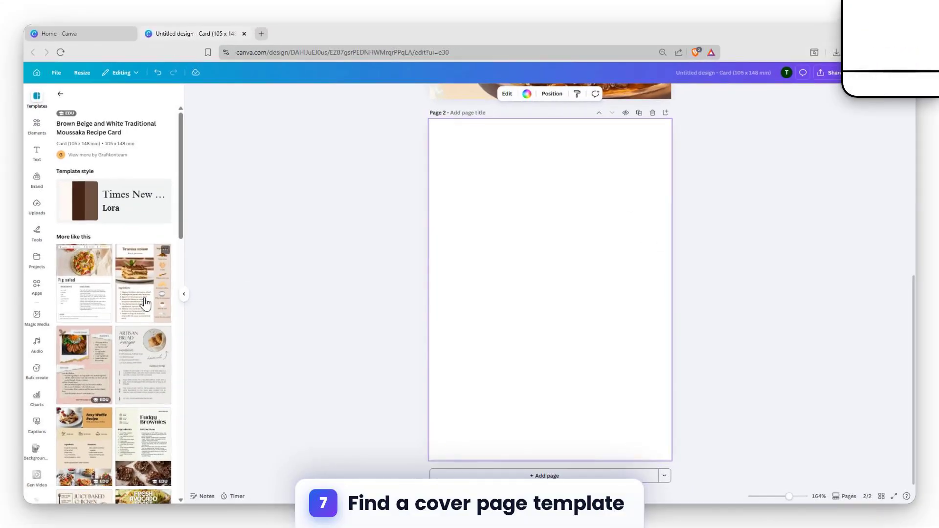
click(145, 304)
scroll(860, 220, up, 2)
scroll(857, 223, down, 2)
- Add a third page and apply the Classic Cheesecake recipe template to it
click(570, 474)
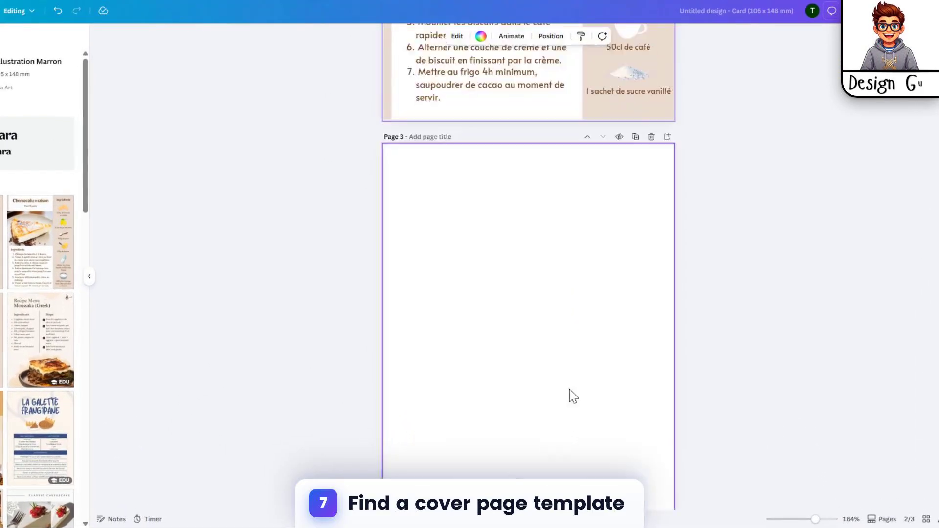
scroll(60, 303, down, 5)
click(52, 285)
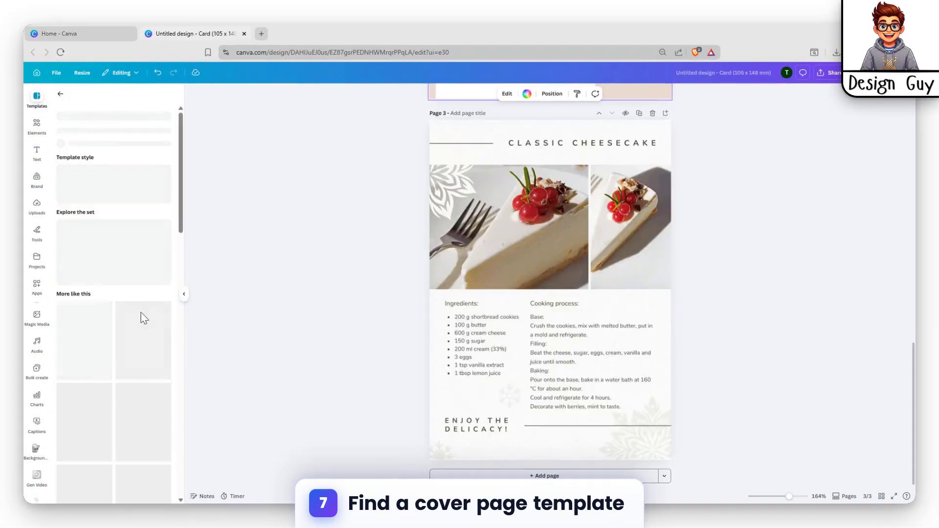
- Search the elements library for "cover"
scroll(737, 242, up, 6)
scroll(731, 254, up, 8)
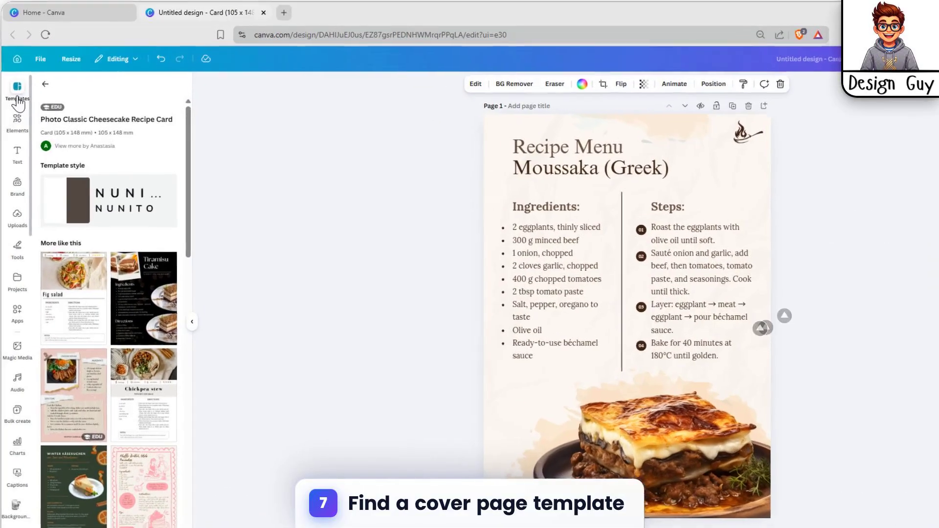
click(37, 125)
click(68, 95)
text(cover)
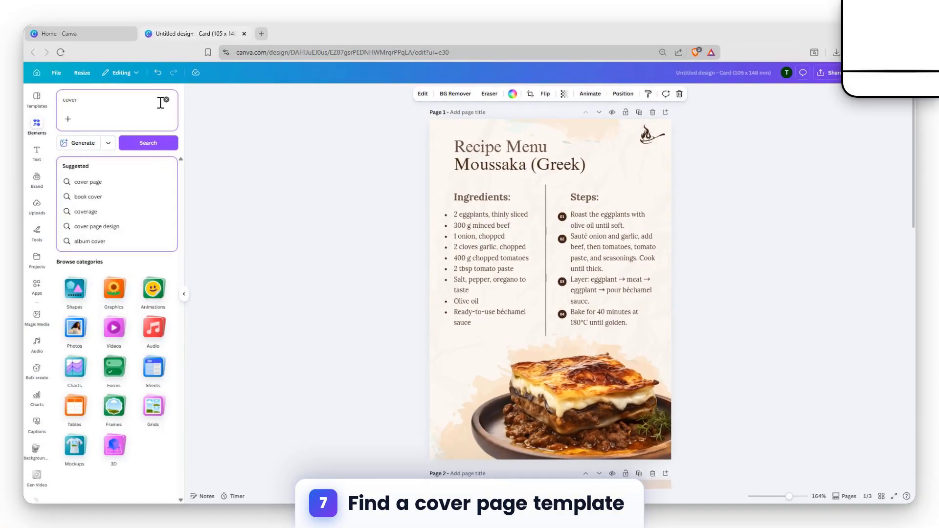
key(Return)
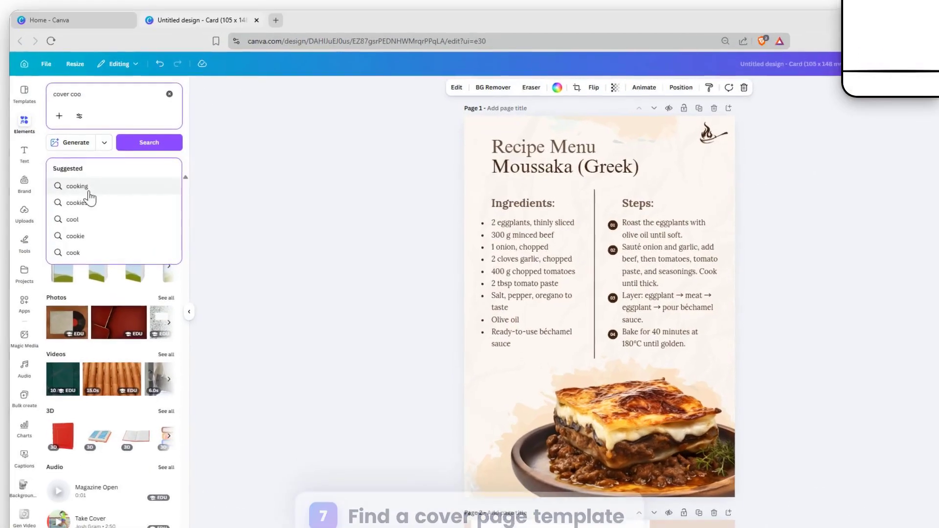
- Search the elements library for "cooking cover" and list all of its graphics
click(82, 182)
click(118, 99)
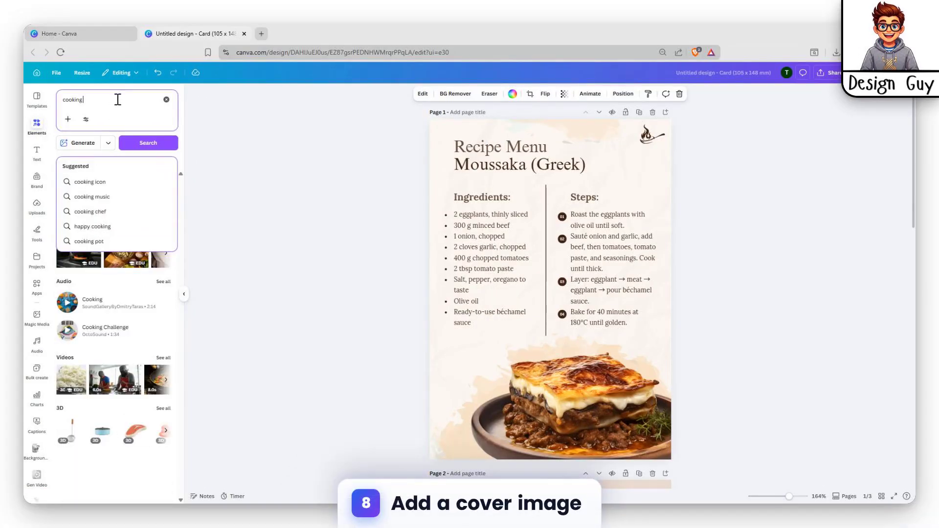
key(Return)
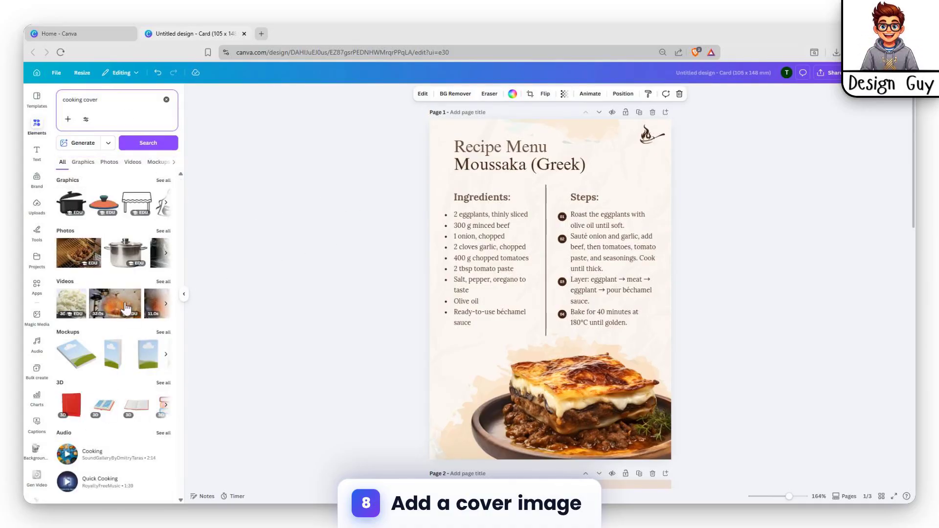
click(164, 180)
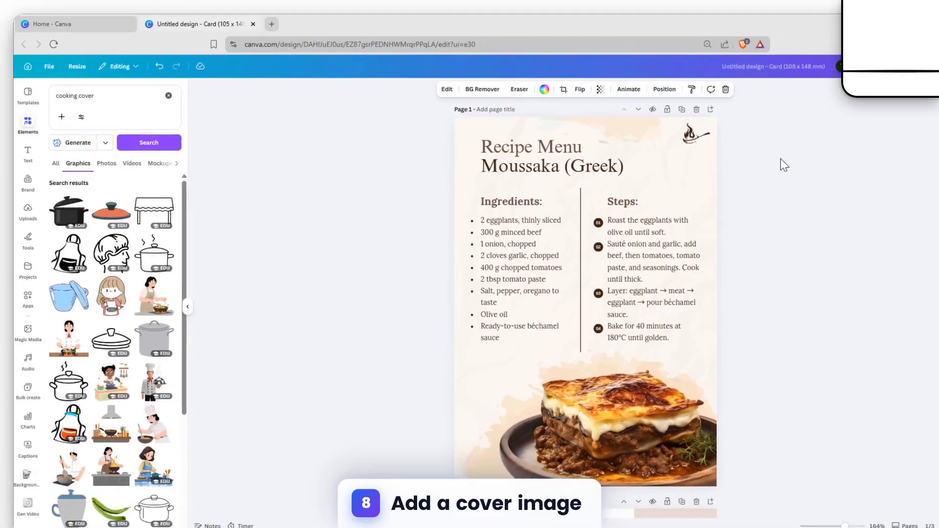
- Add a fourth page after the cheesecake recipe and place the graphic of the girl holding a frying pan on it
scroll(827, 365, down, 10)
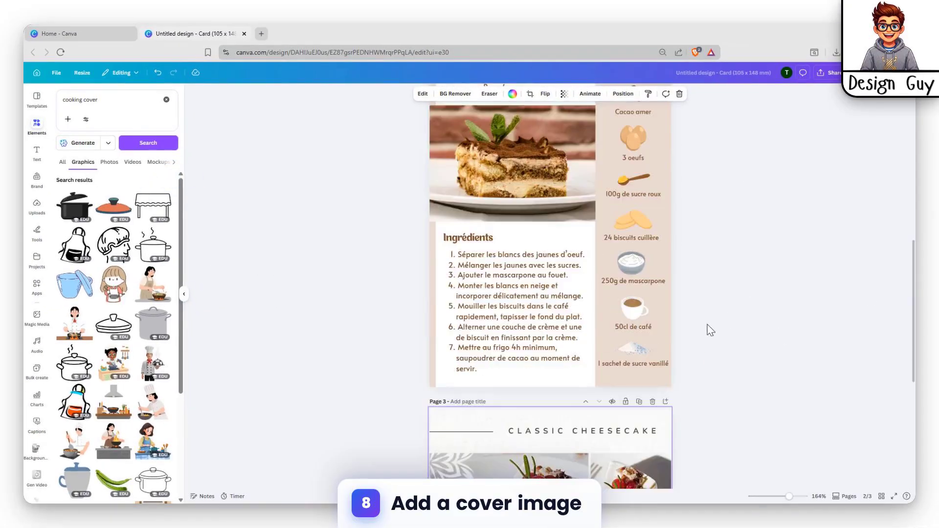
scroll(707, 325, down, 6)
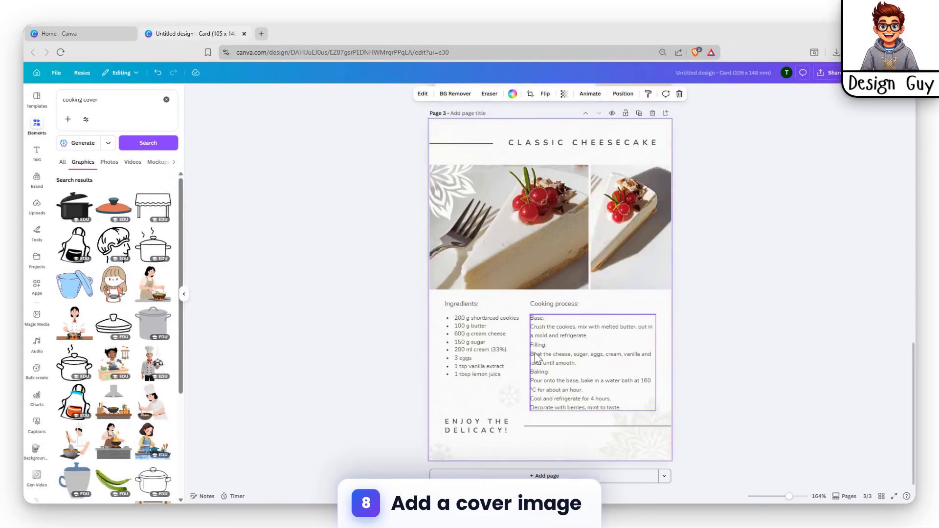
click(543, 475)
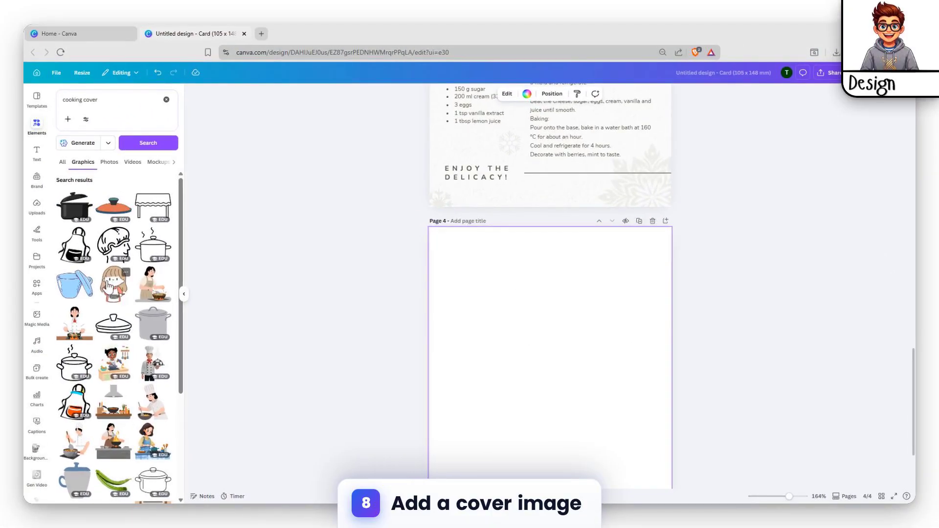
drag(114, 284, 503, 346)
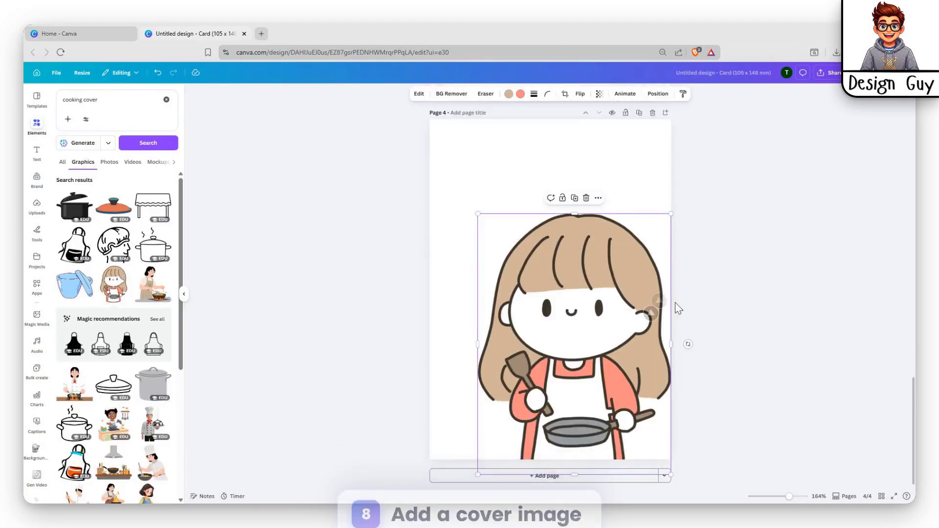
scroll(640, 287, up, 4)
scroll(640, 287, down, 2)
- Add a text box reading "My Professional Cook Book" above the girl graphic on page 4
click(509, 293)
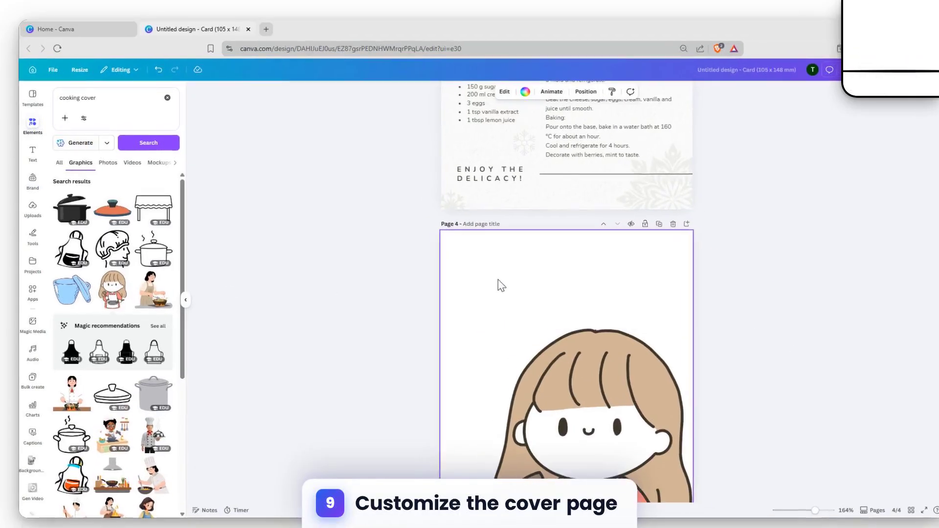
click(37, 153)
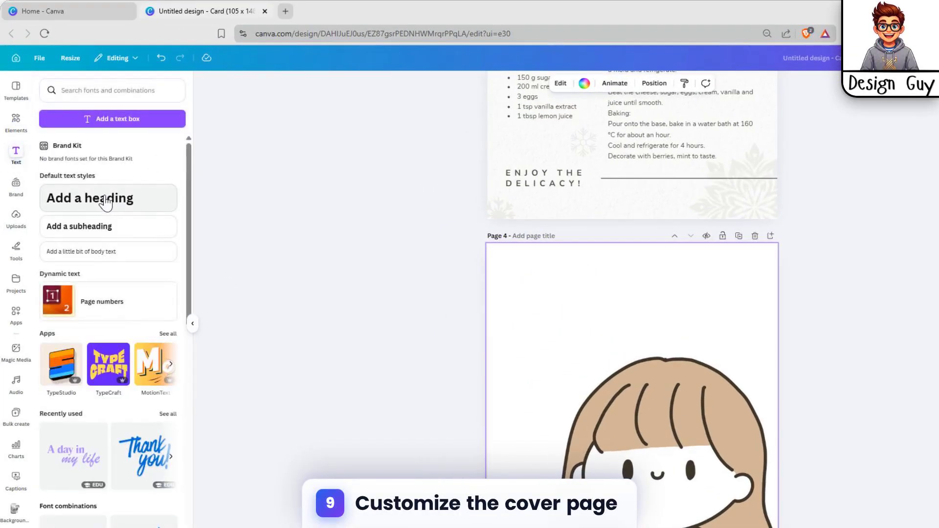
click(123, 123)
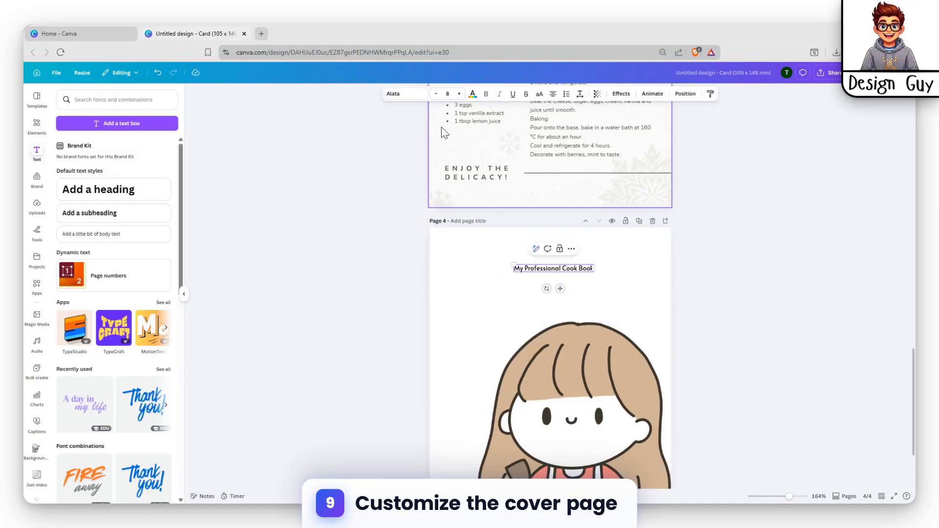
- Set the cover title's font size to 40 and move the title up so it sits above the girl's head
click(459, 93)
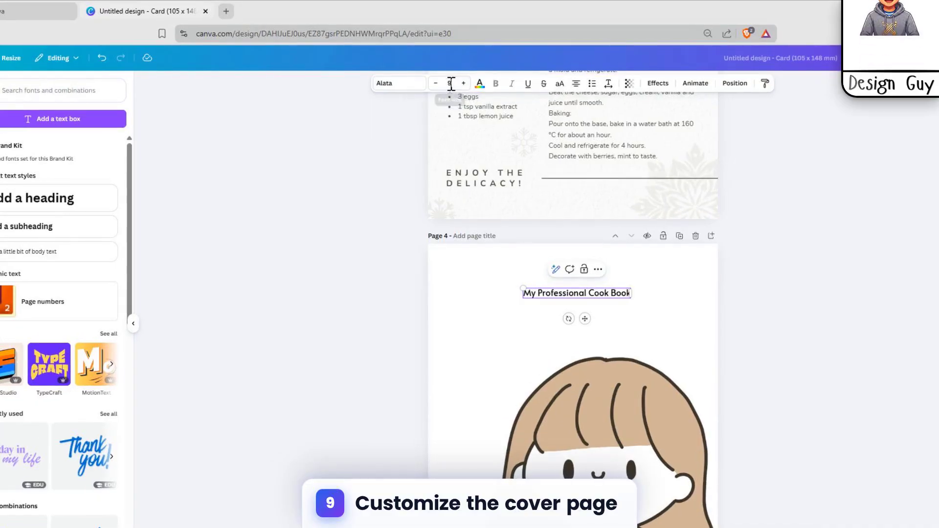
click(451, 84)
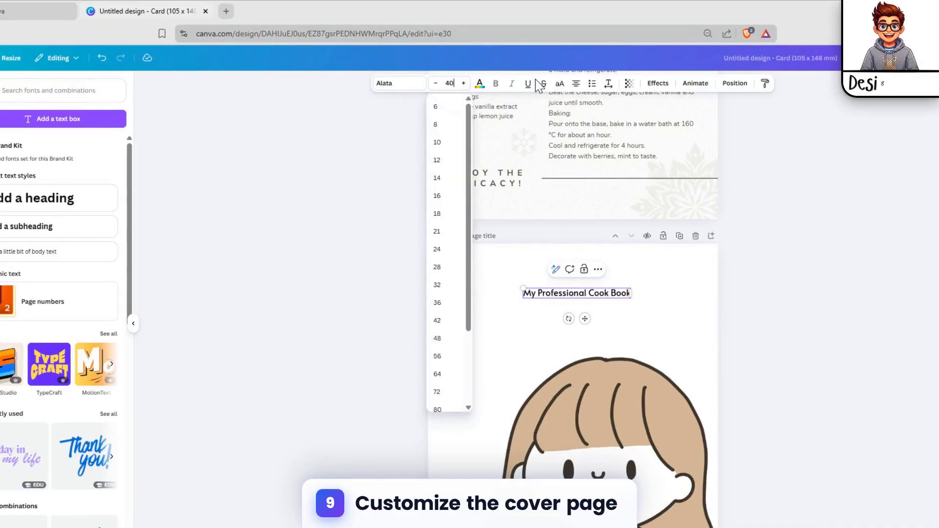
text(40)
key(Tab)
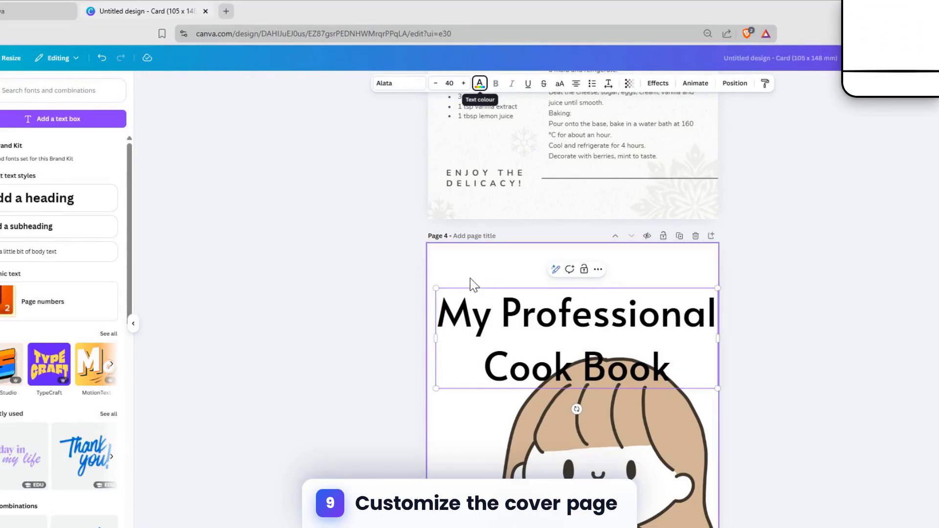
drag(487, 286, 484, 256)
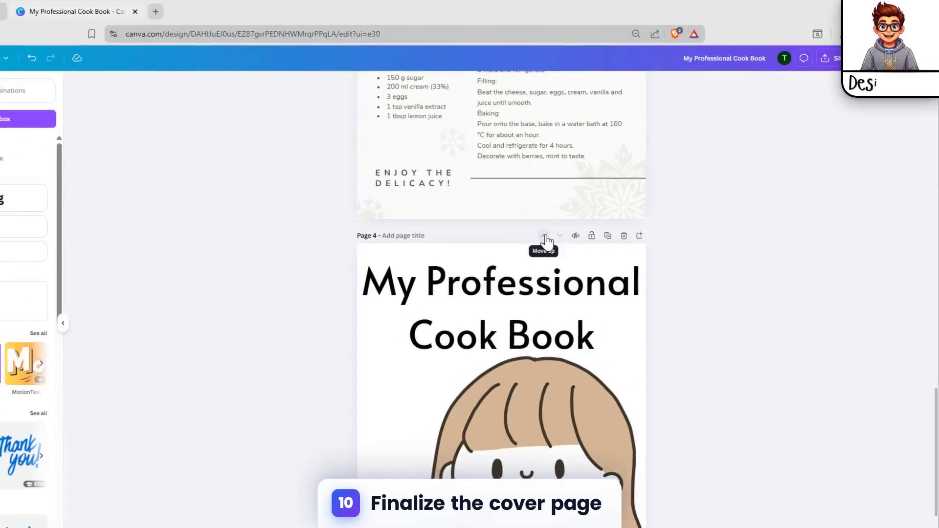
- Move the cover page up until it is the first page of the cookbook, before the moussaka recipe
click(586, 221)
click(543, 236)
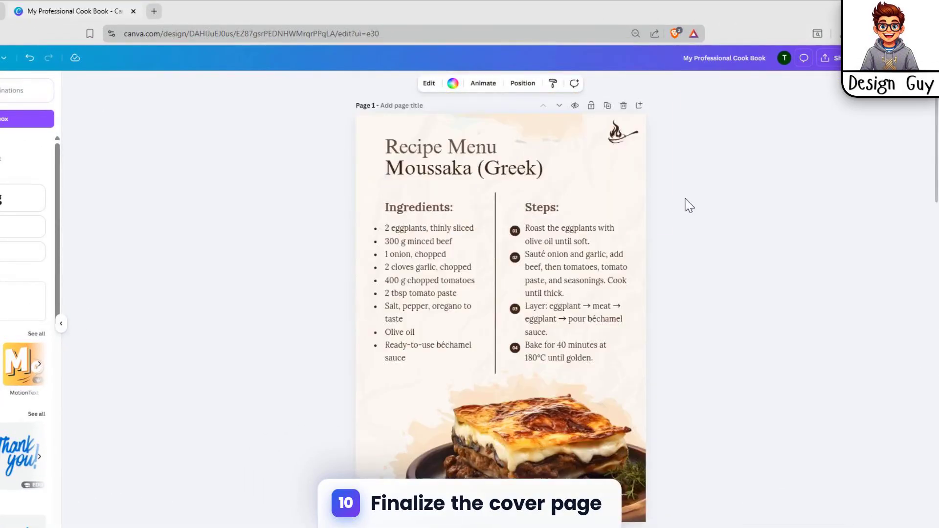
click(543, 279)
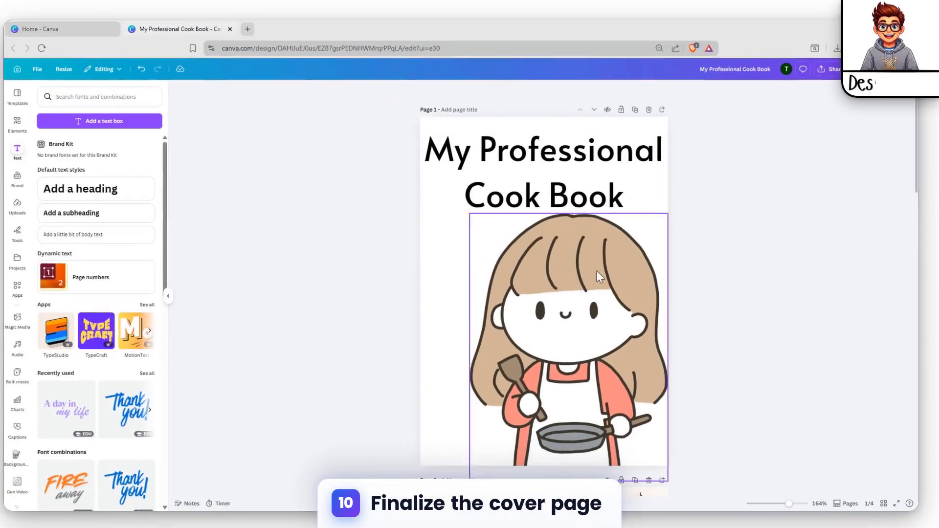
click(692, 137)
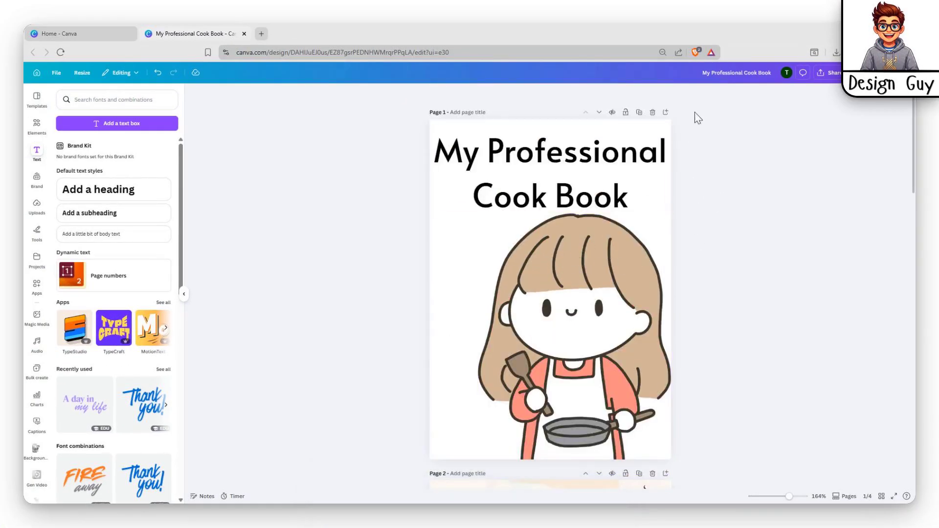
- Add a blank page after the cheesecake recipe at the end of the cookbook
scroll(627, 289, down, 4)
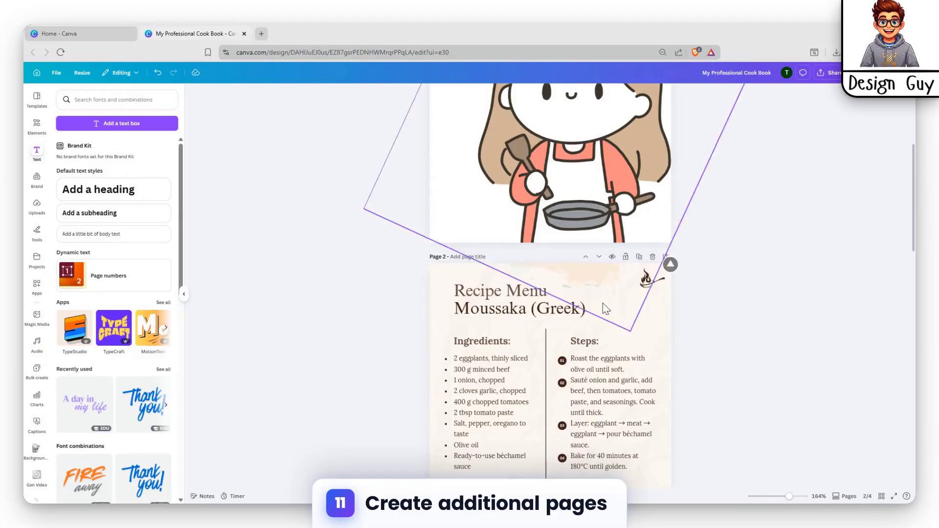
scroll(596, 224, down, 10)
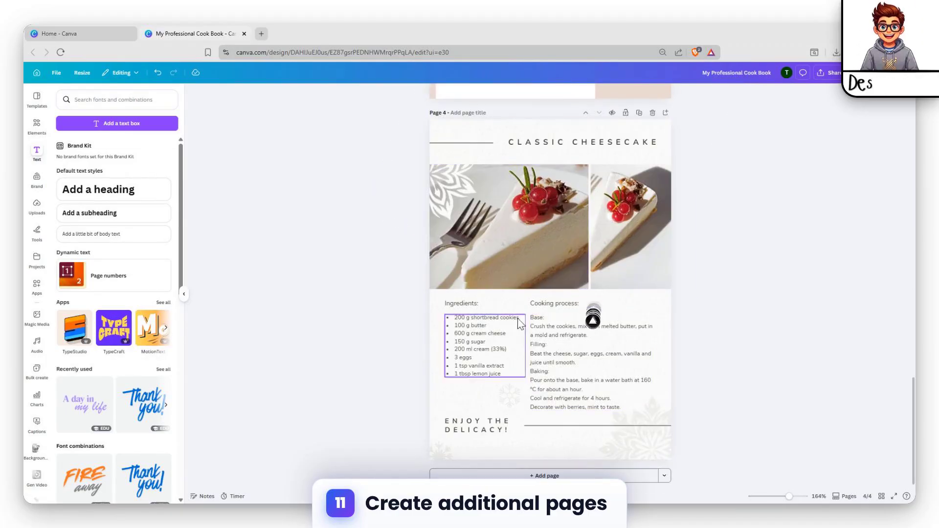
click(540, 476)
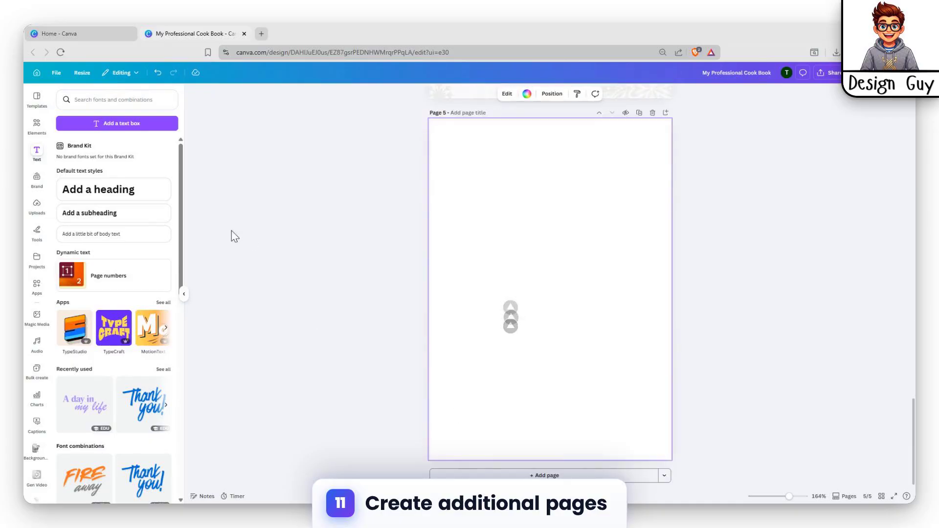
- Duplicate the cover page and move the copy down to the very end of the cookbook
scroll(388, 212, up, 15)
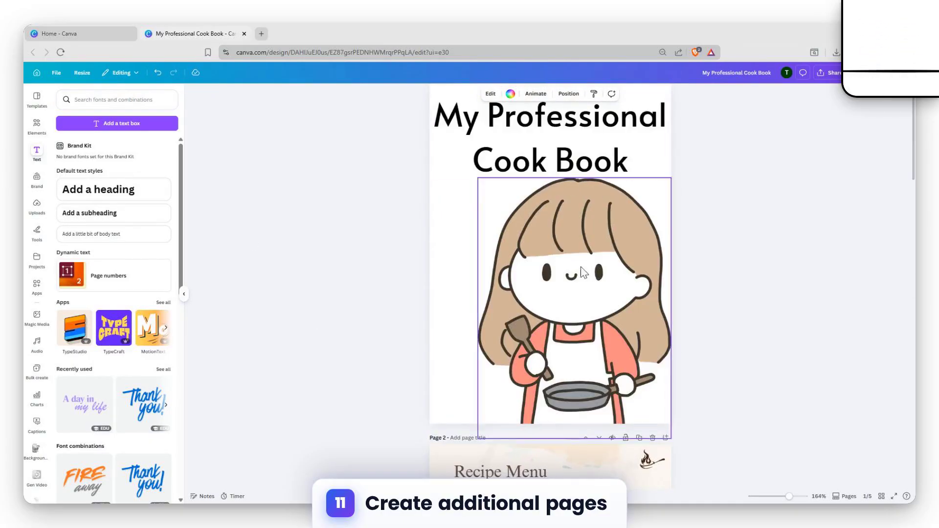
scroll(582, 273, down, 2)
scroll(659, 195, up, 3)
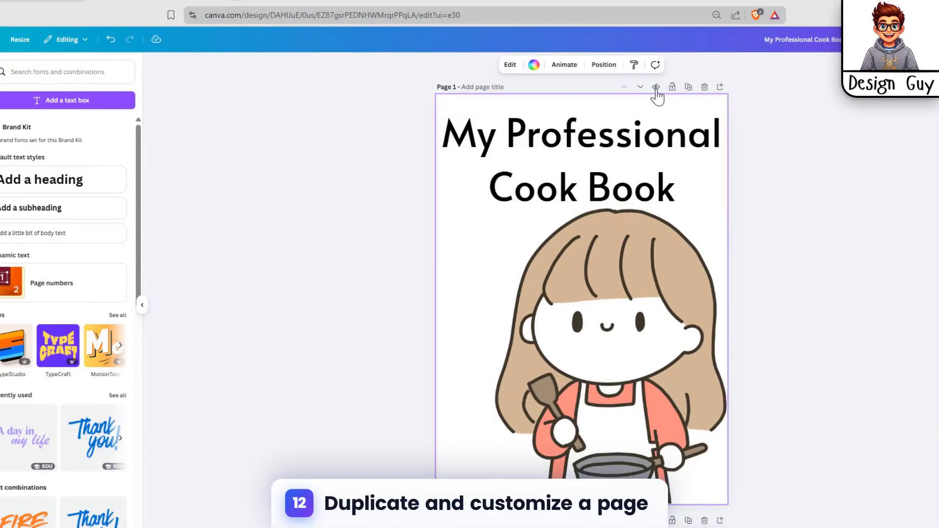
click(689, 87)
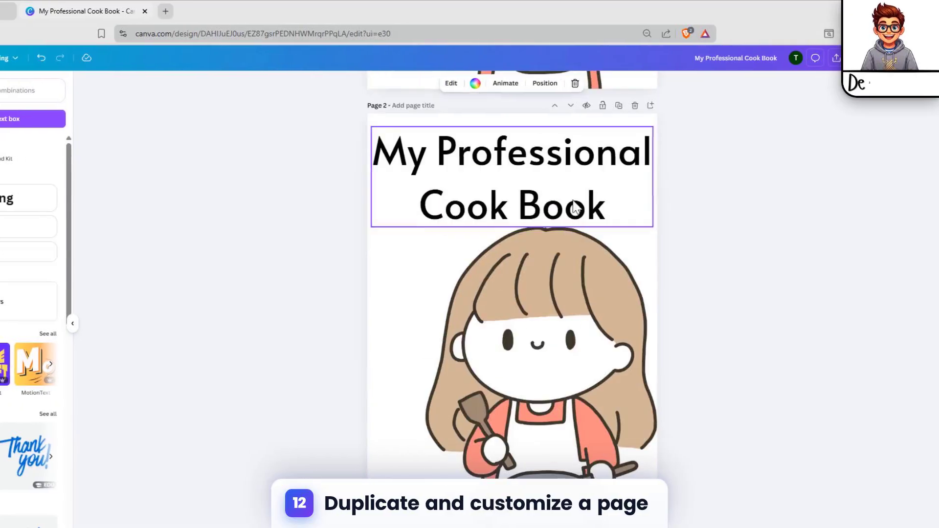
scroll(601, 278, up, 3)
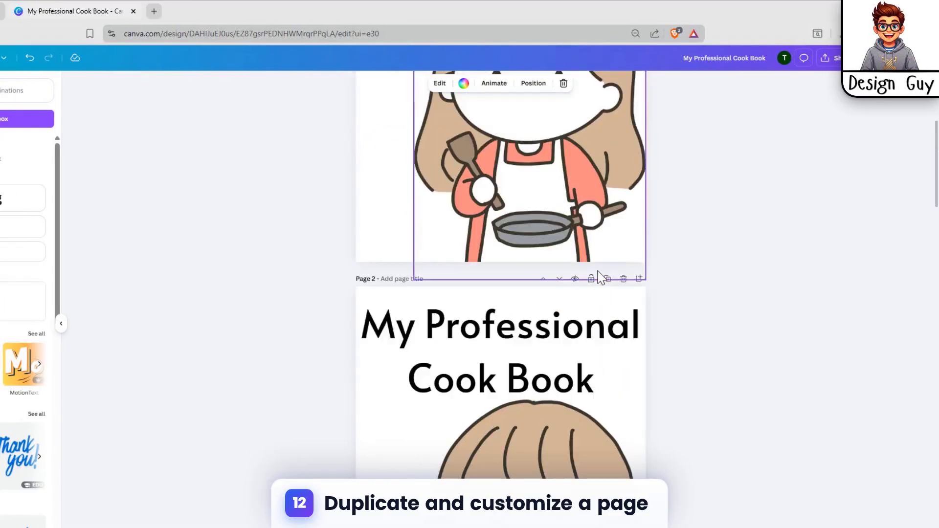
click(559, 280)
click(560, 279)
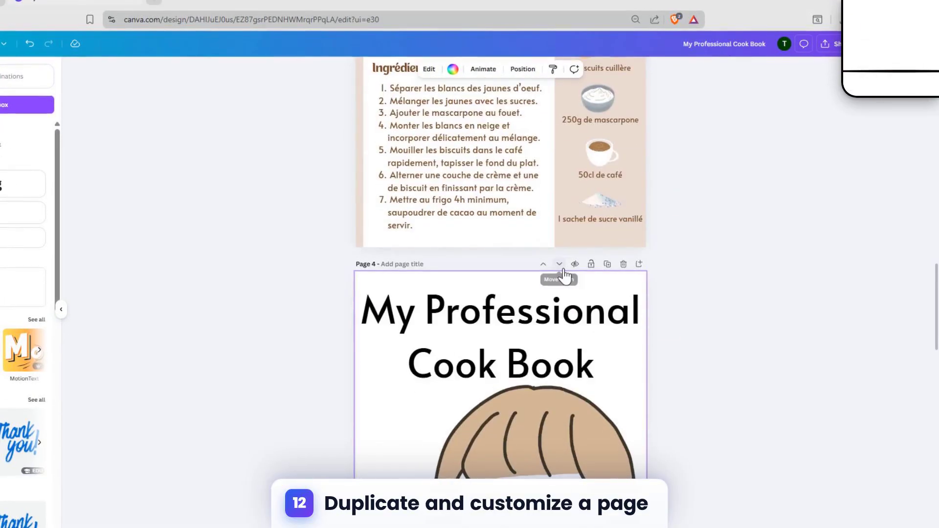
click(563, 270)
click(564, 270)
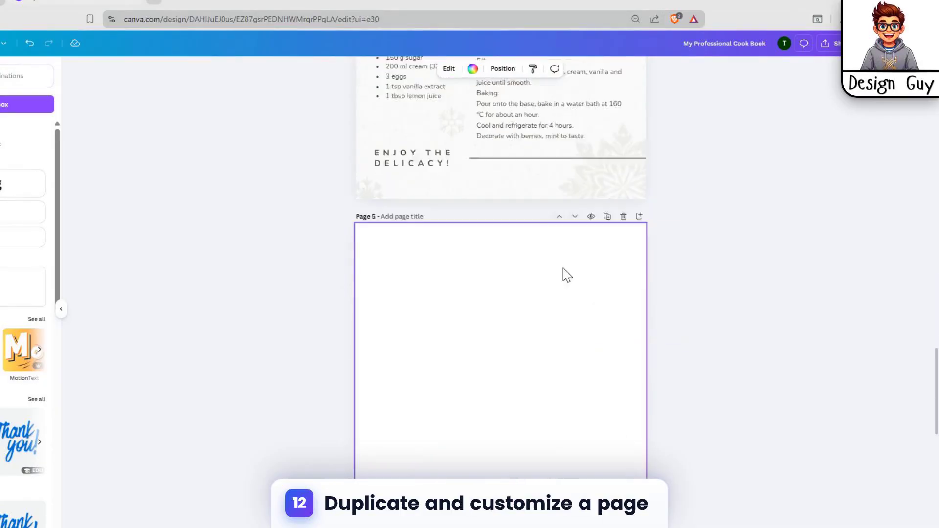
- Delete the blank page between the cheesecake recipe and the copied cover page
scroll(580, 246, up, 4)
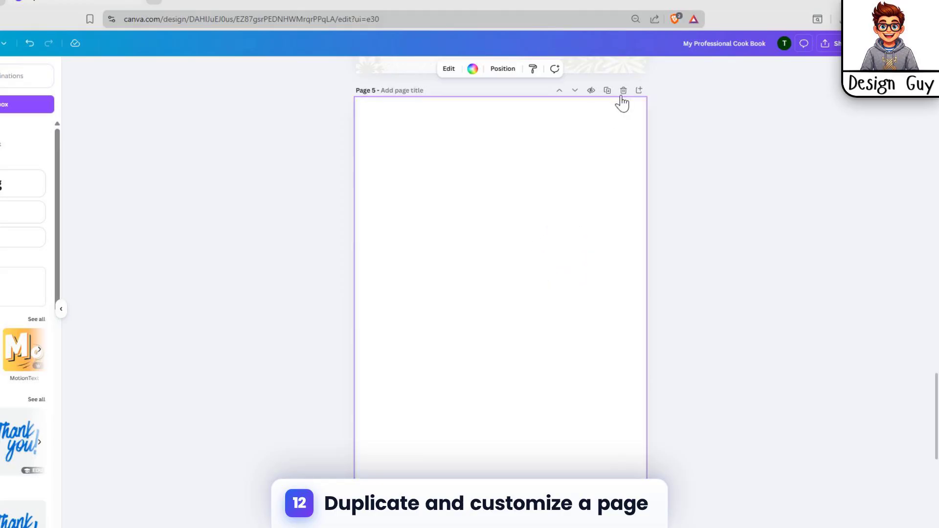
click(623, 90)
scroll(665, 178, up, 7)
scroll(734, 235, down, 5)
click(538, 285)
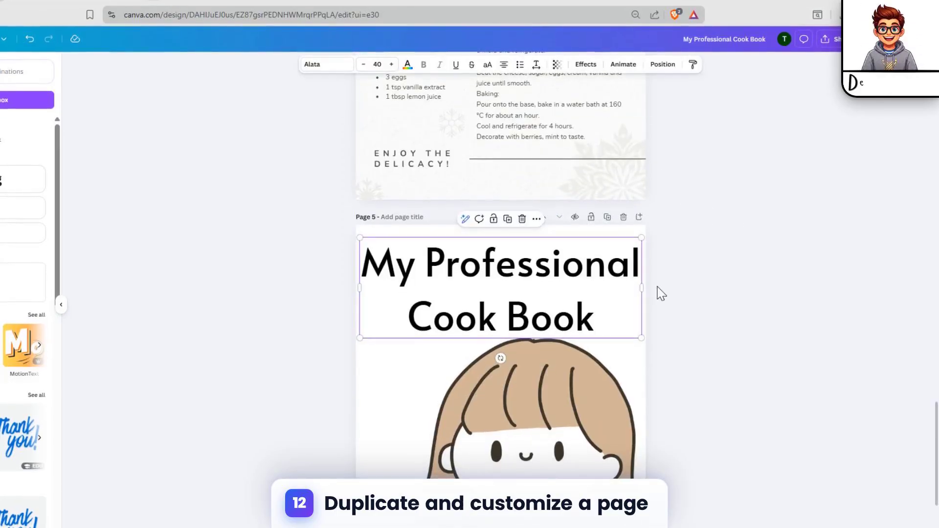
scroll(632, 333, down, 3)
scroll(629, 329, up, 3)
- Change the background of the copied cover on page 5 to a light orange from the document colours
click(410, 389)
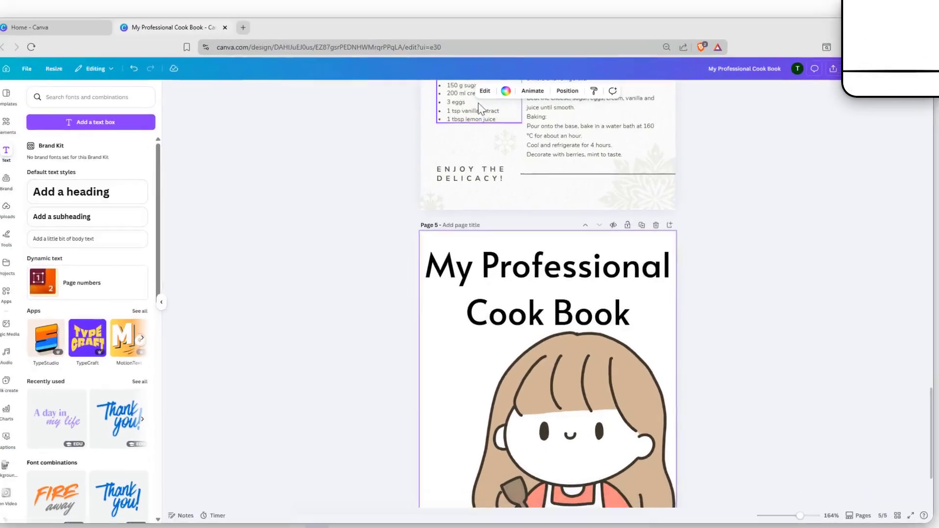
click(506, 91)
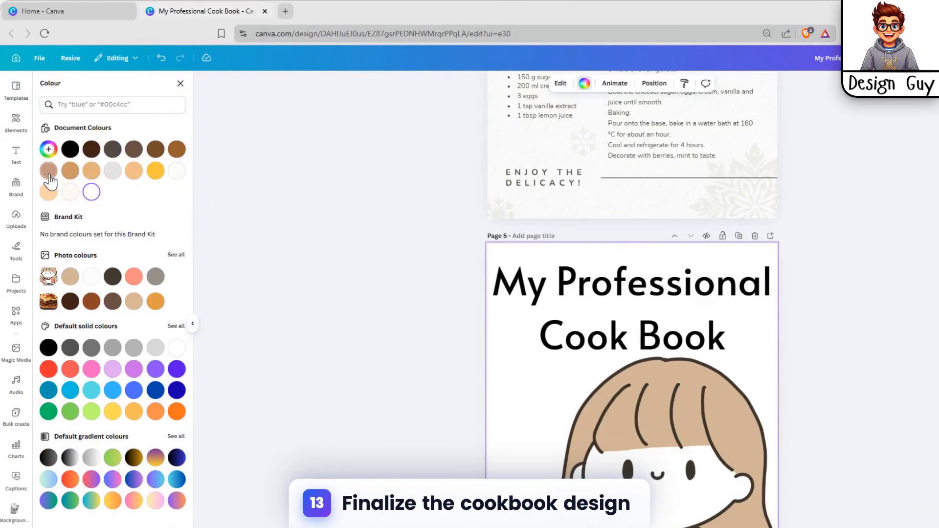
click(50, 175)
click(50, 198)
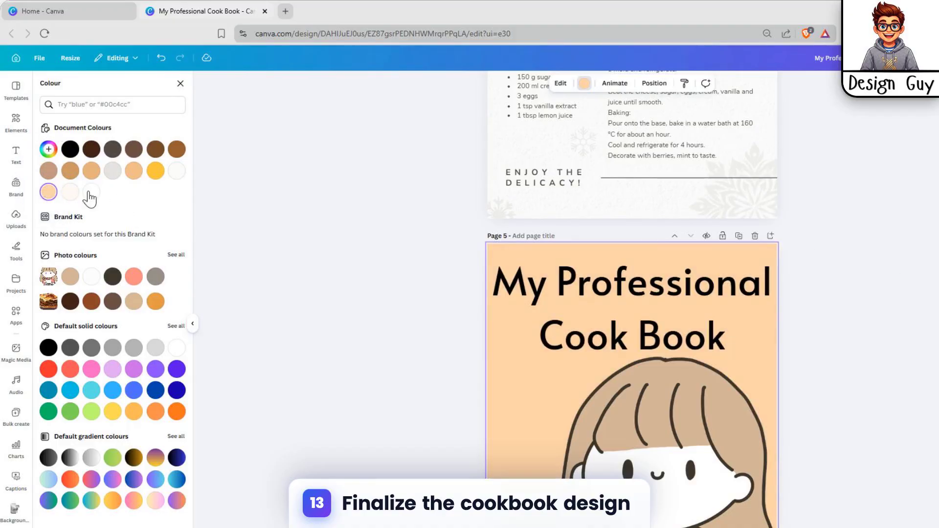
- Set the page 1 cover background to a tan-orange document colour and compare it with the last page
scroll(719, 220, up, 15)
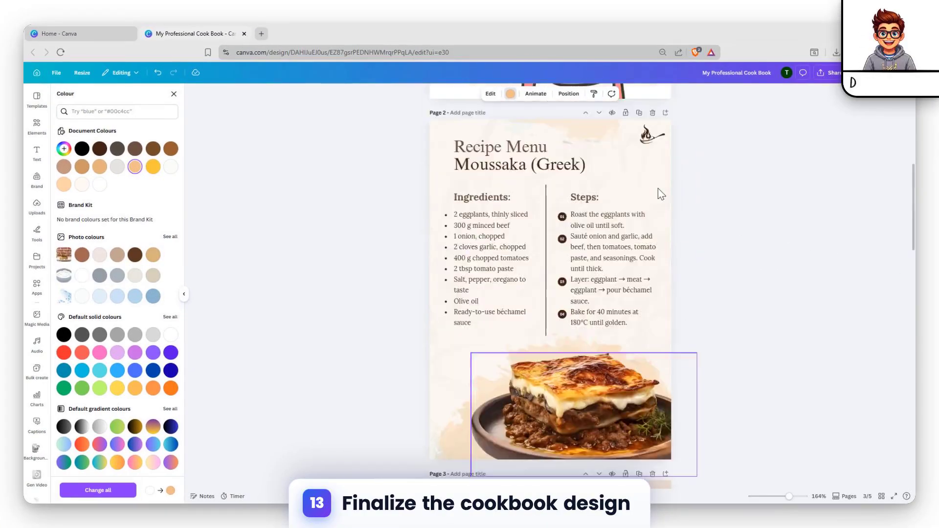
click(461, 275)
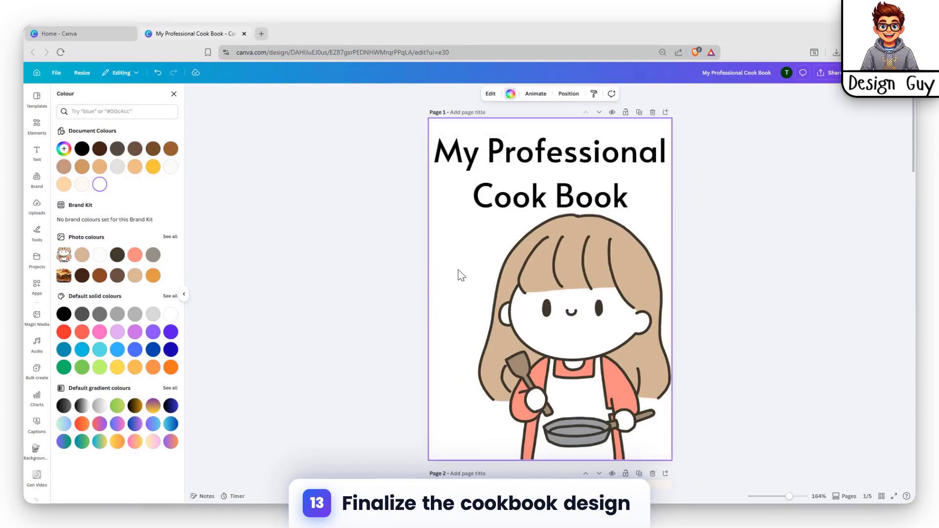
click(100, 167)
scroll(730, 231, down, 20)
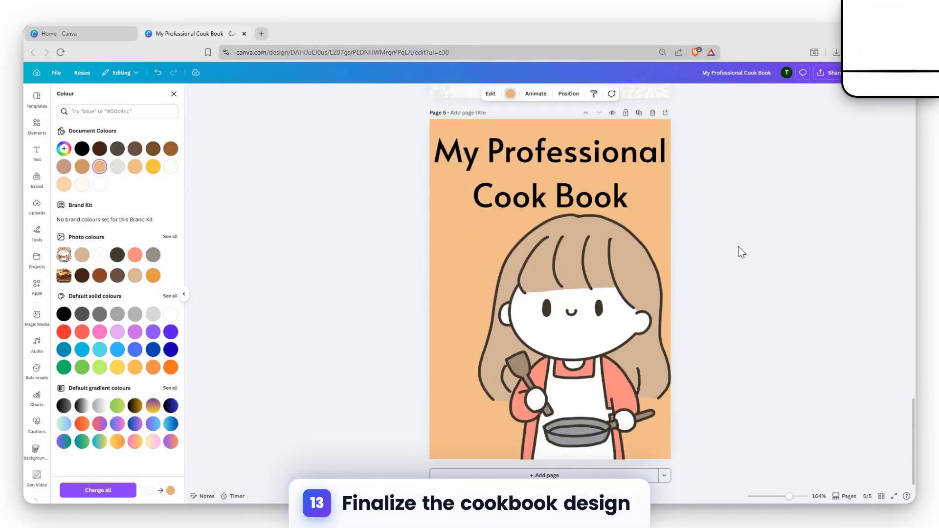
scroll(739, 240, up, 20)
scroll(737, 237, down, 20)
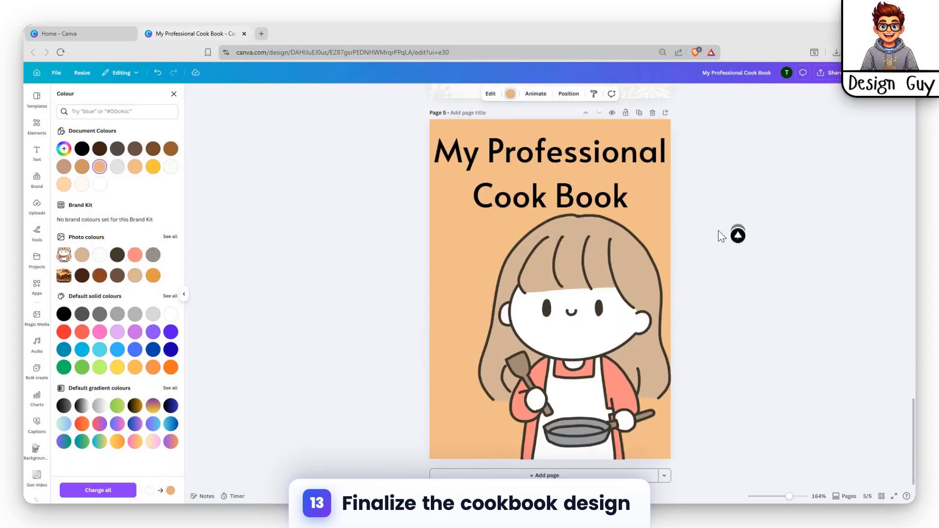
- Delete the title from page 5, then shrink the girl graphic and place it in the page's lower-left area
click(580, 198)
key(Delete)
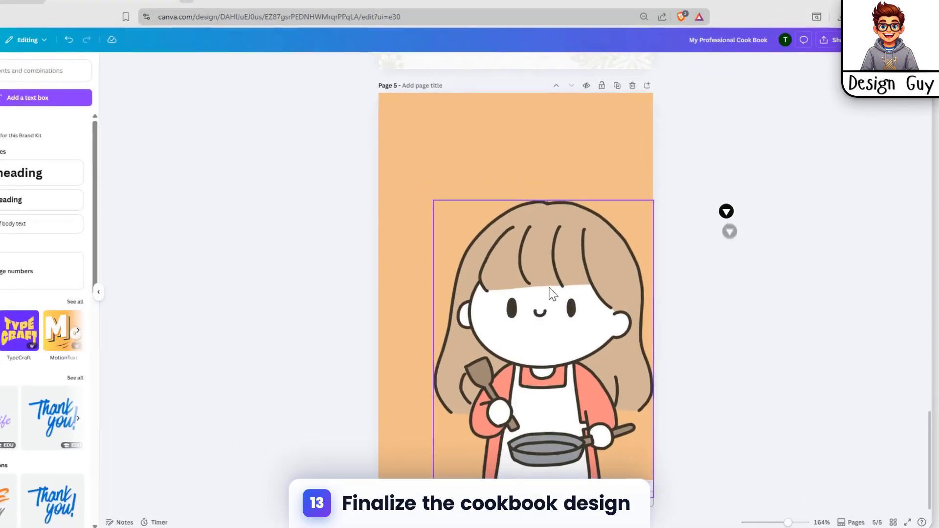
click(579, 295)
drag(578, 295, 524, 276)
drag(469, 269, 471, 269)
drag(583, 176, 531, 246)
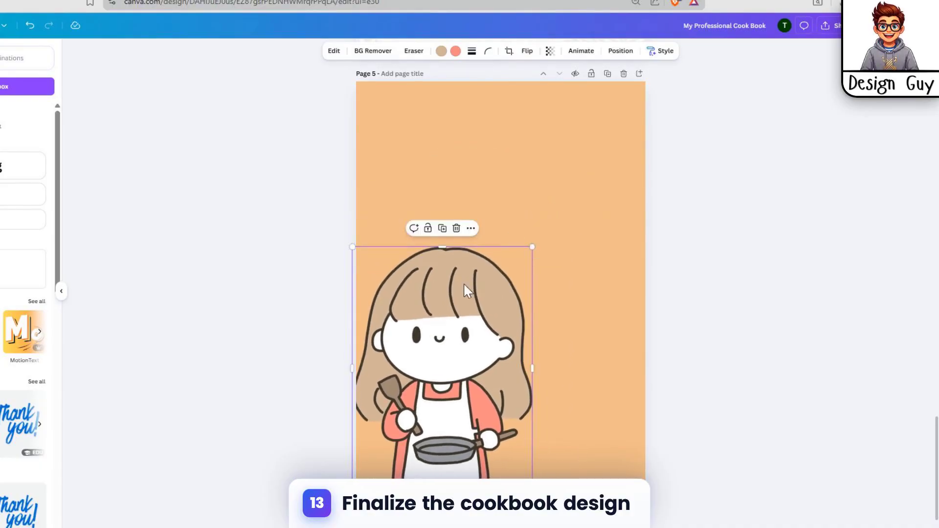
drag(463, 283, 446, 269)
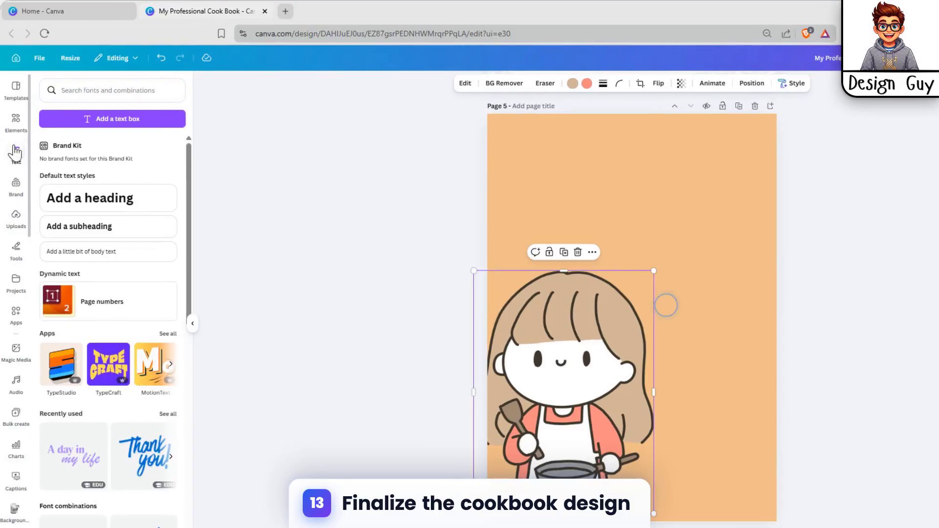
- Add the outlined table graphic from the "cooking cover" results to page 5 and enlarge it in the page's upper-right area
click(15, 121)
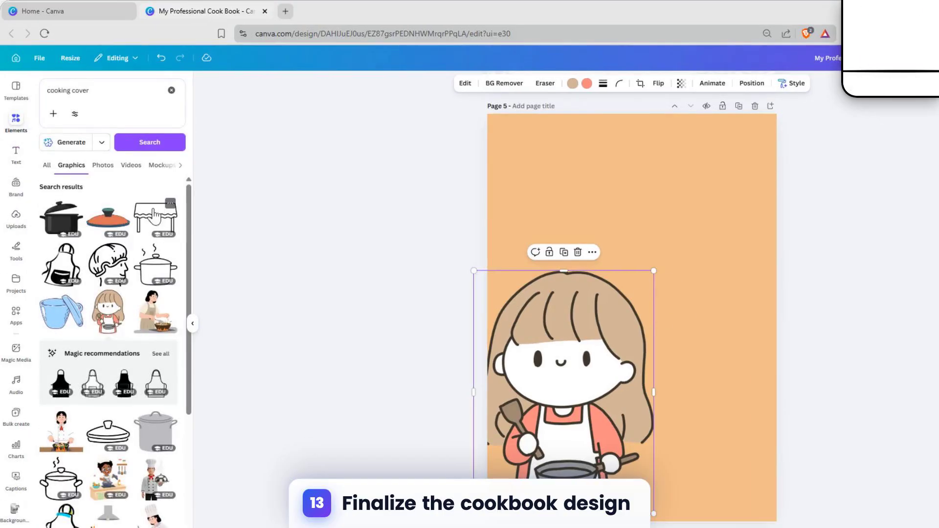
click(163, 227)
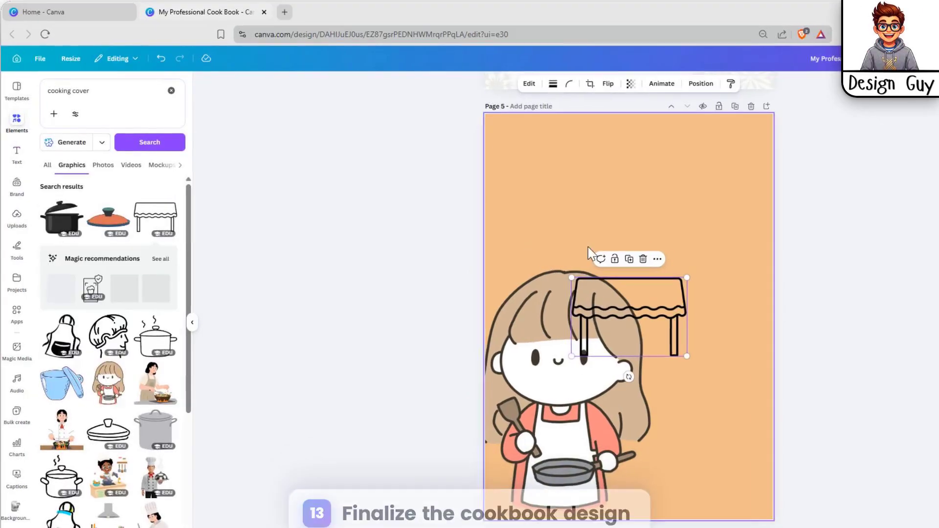
drag(662, 301, 723, 162)
drag(627, 159, 634, 155)
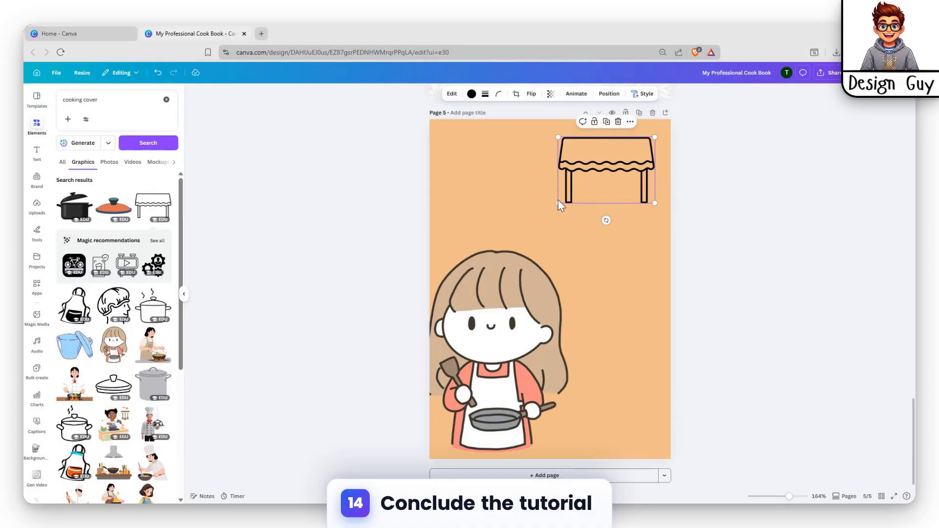
drag(558, 202, 497, 241)
drag(605, 177, 623, 162)
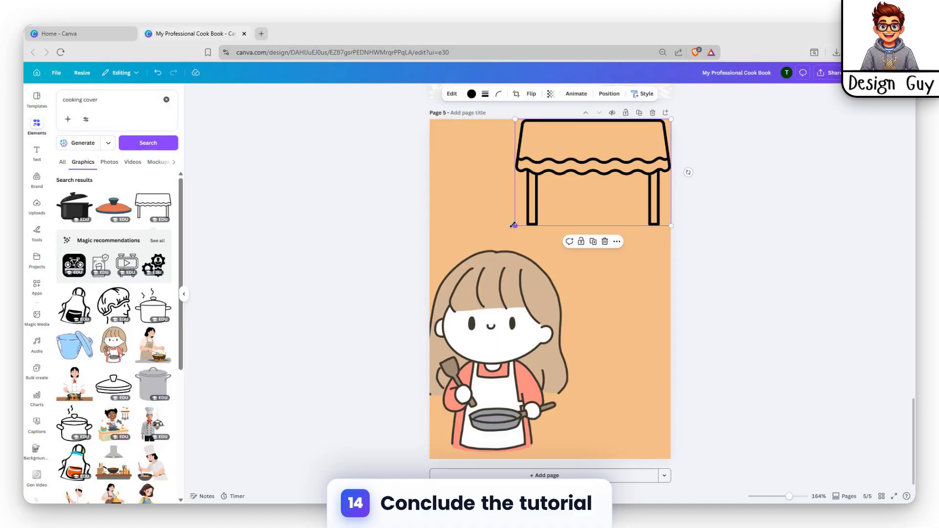
drag(514, 226, 494, 240)
- Move the table graphic to the bottom of page 5 and position the girl directly above its tabletop
drag(637, 194, 613, 377)
click(508, 268)
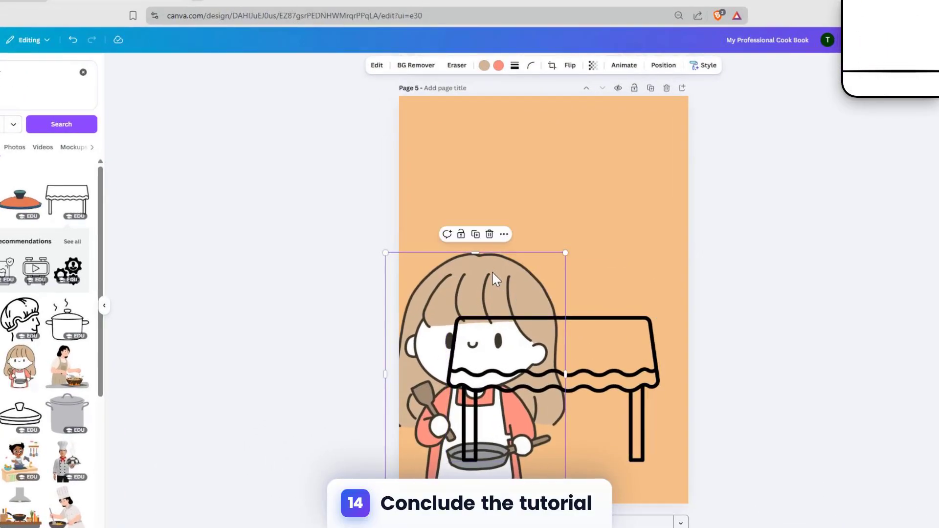
drag(491, 271, 569, 109)
drag(570, 372, 571, 392)
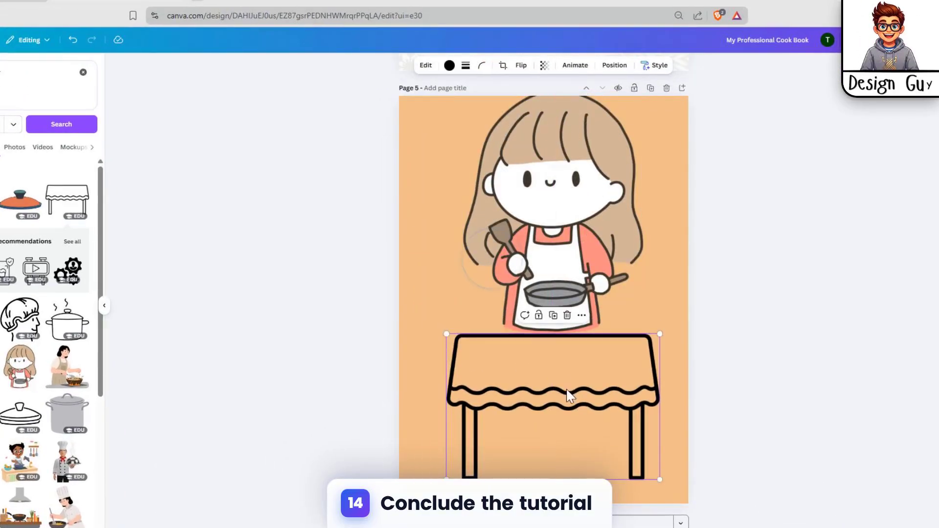
click(586, 185)
drag(585, 185, 585, 197)
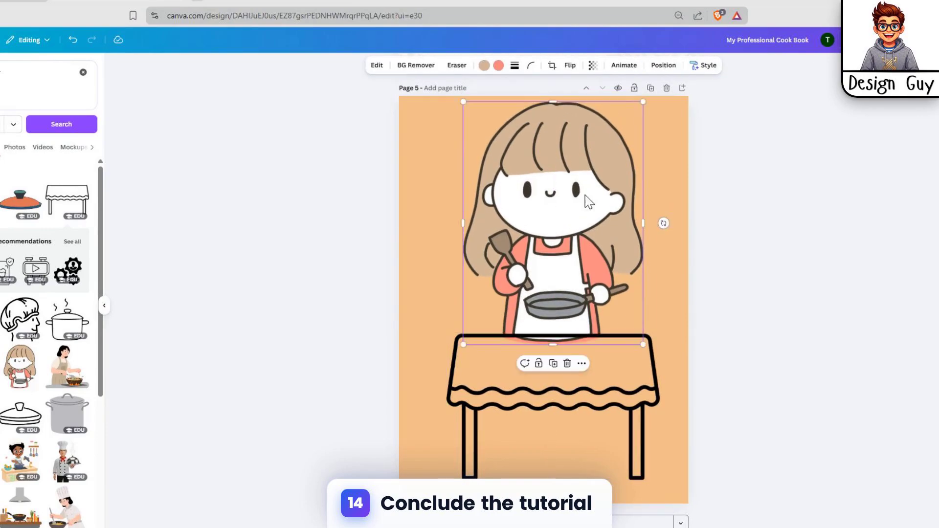
drag(493, 388, 494, 391)
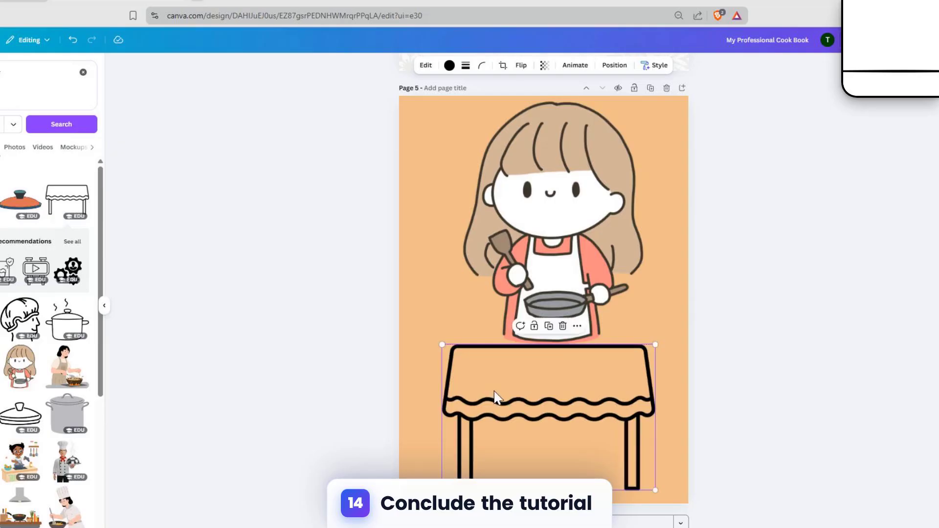
drag(575, 250, 574, 252)
click(789, 277)
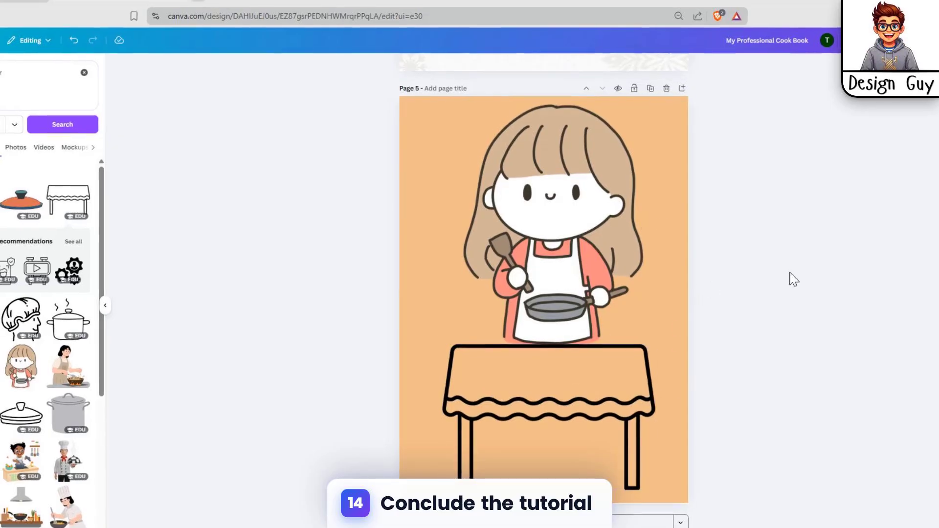
scroll(829, 171, up, 5)
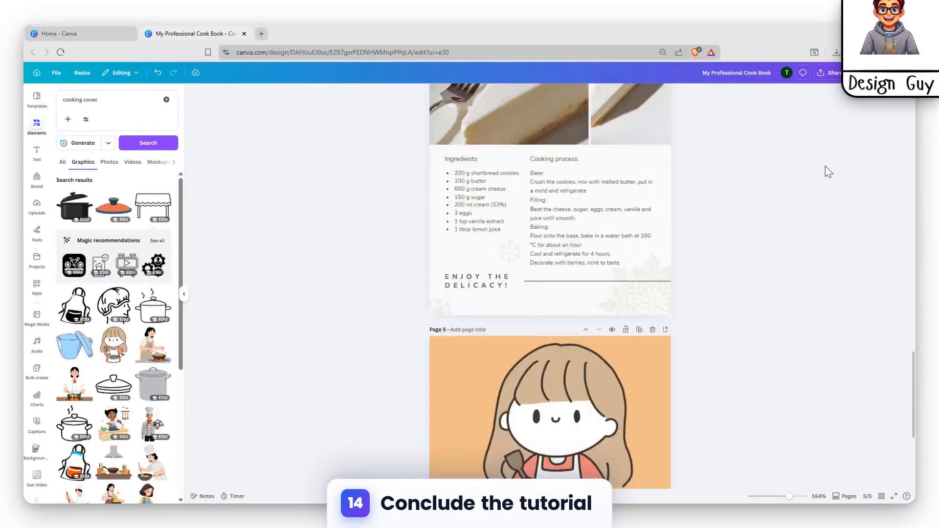
scroll(827, 171, up, 20)
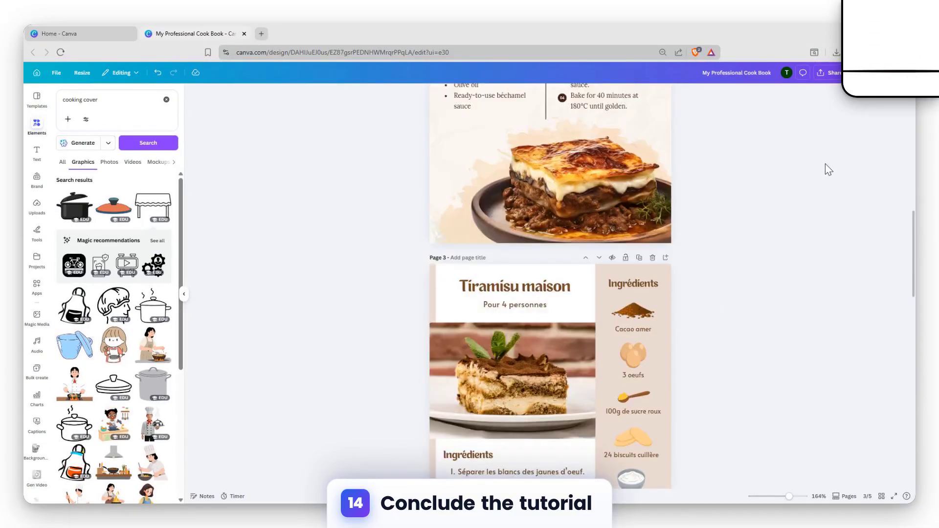